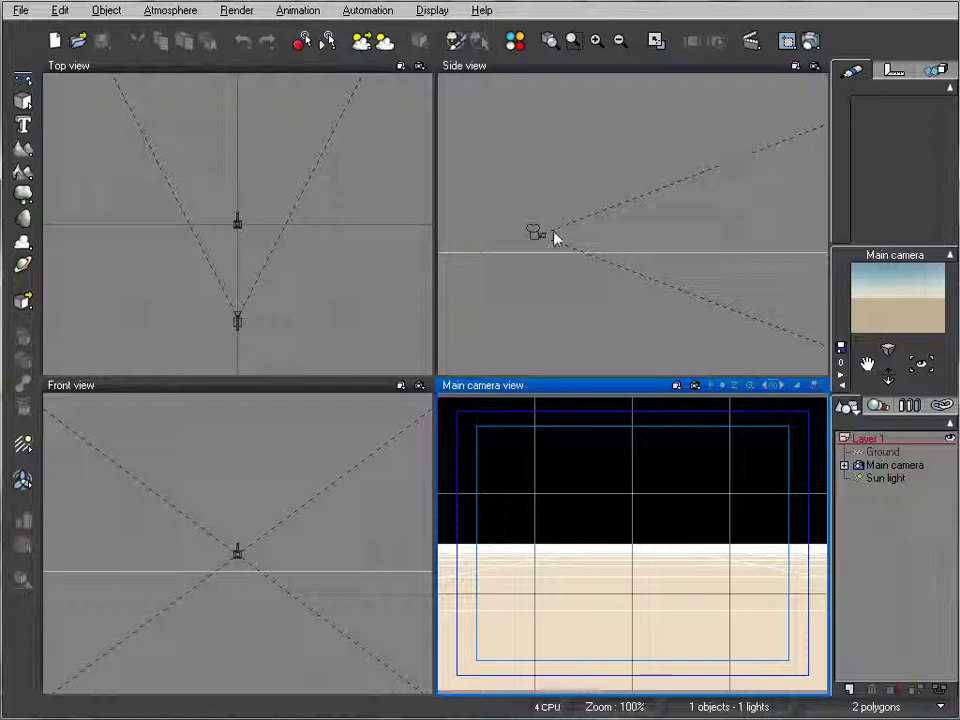
Enable the spherical scene in the Units & Coordinates options, trying planetary terrains but declining that switch
{"action": "left_click", "coordinate": [20, 12]}
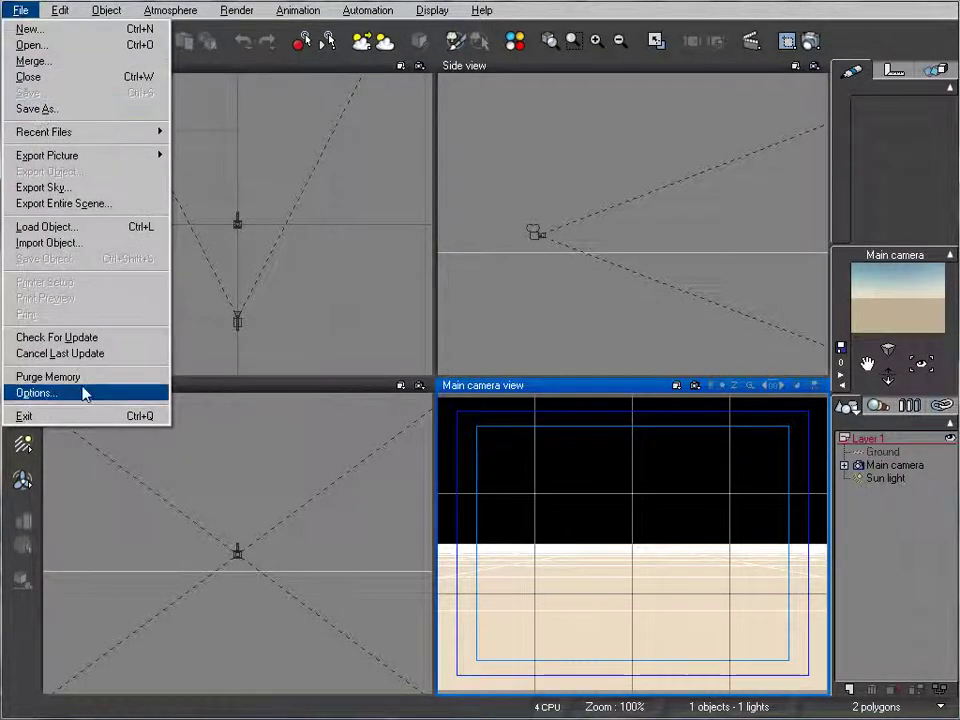
{"action": "left_click", "coordinate": [112, 393]}
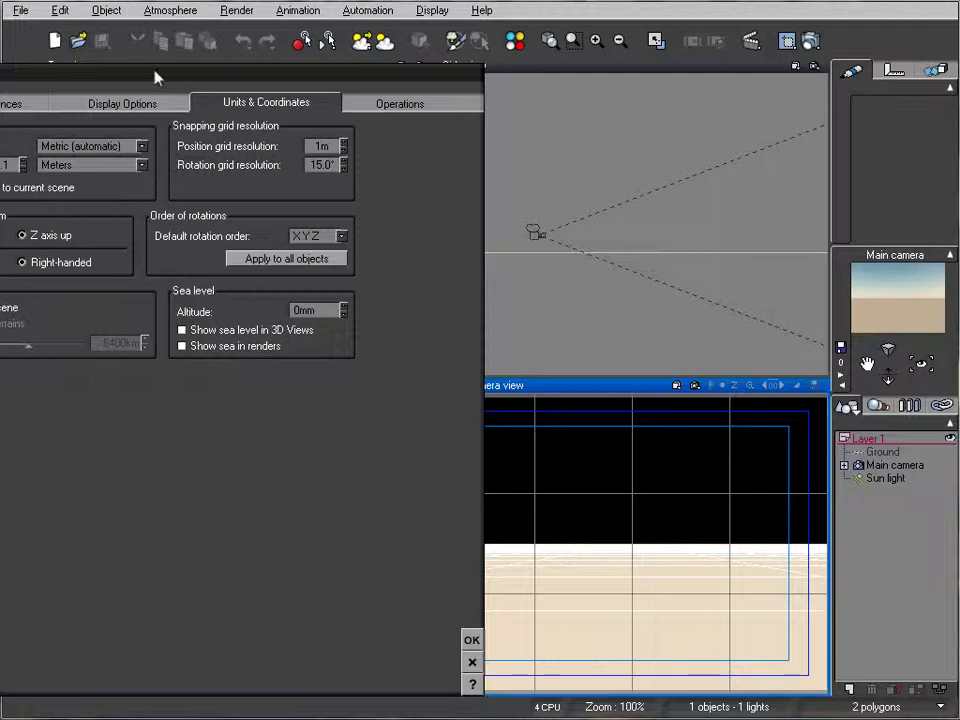
{"action": "left_click_drag", "start_coordinate": [155, 77], "coordinate": [432, 83]}
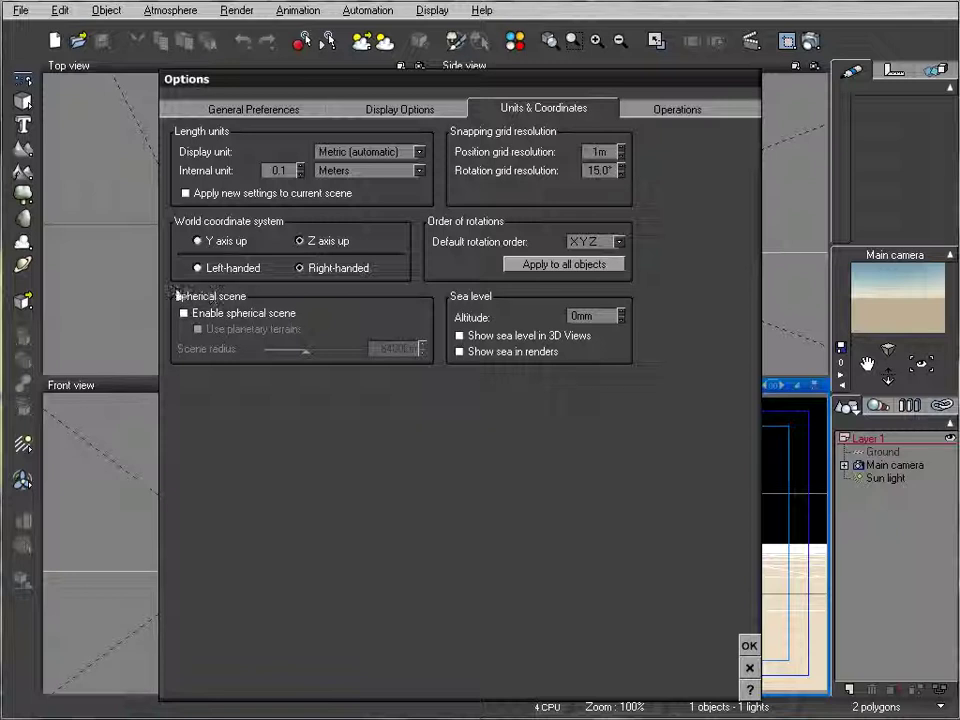
{"action": "left_click", "coordinate": [207, 313]}
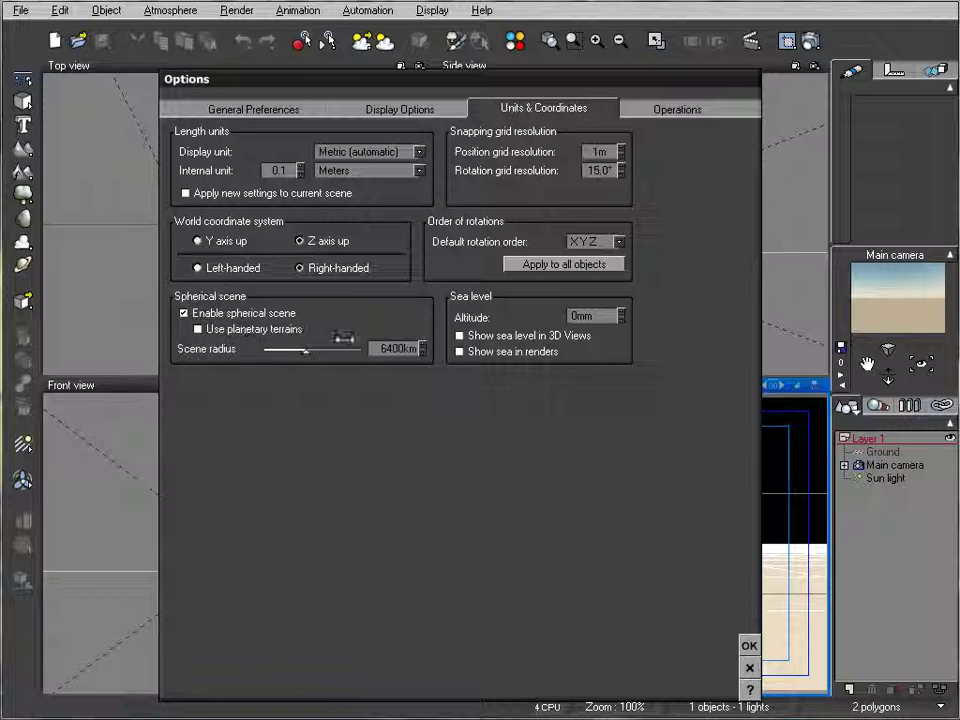
{"action": "left_click", "coordinate": [198, 330]}
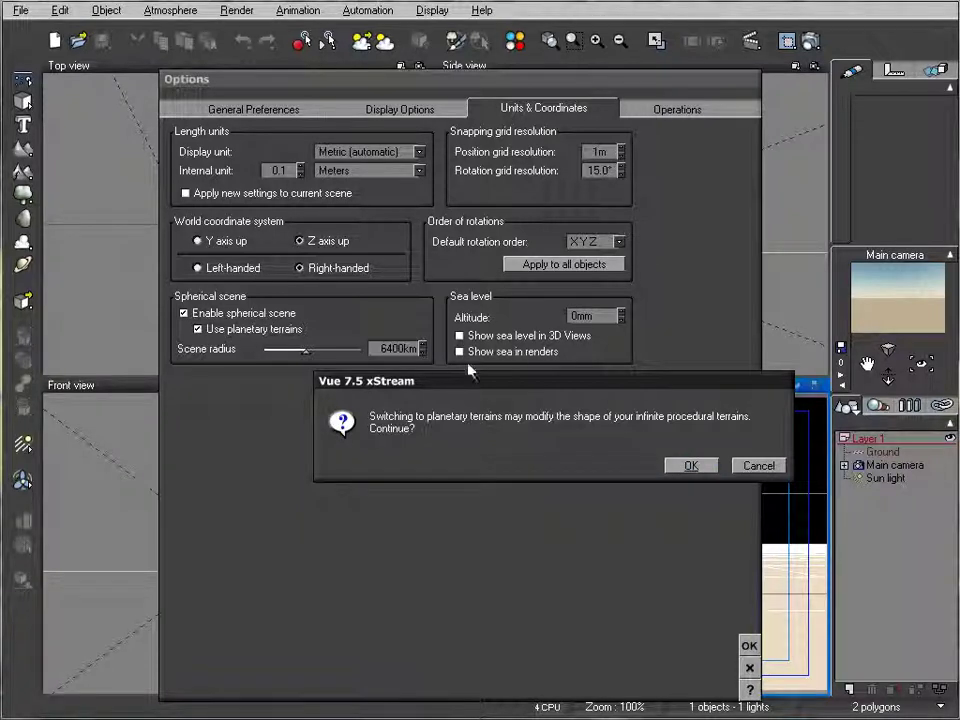
{"action": "left_click", "coordinate": [759, 465]}
{"action": "left_click", "coordinate": [750, 645]}
Move the main camera back and up in the side view, ending at a height of about 811 m
{"action": "right_click_drag", "start_coordinate": [651, 242], "coordinate": [728, 231]}
{"action": "scroll", "coordinate": [632, 248], "scroll_direction": "down", "scroll_amount": 7}
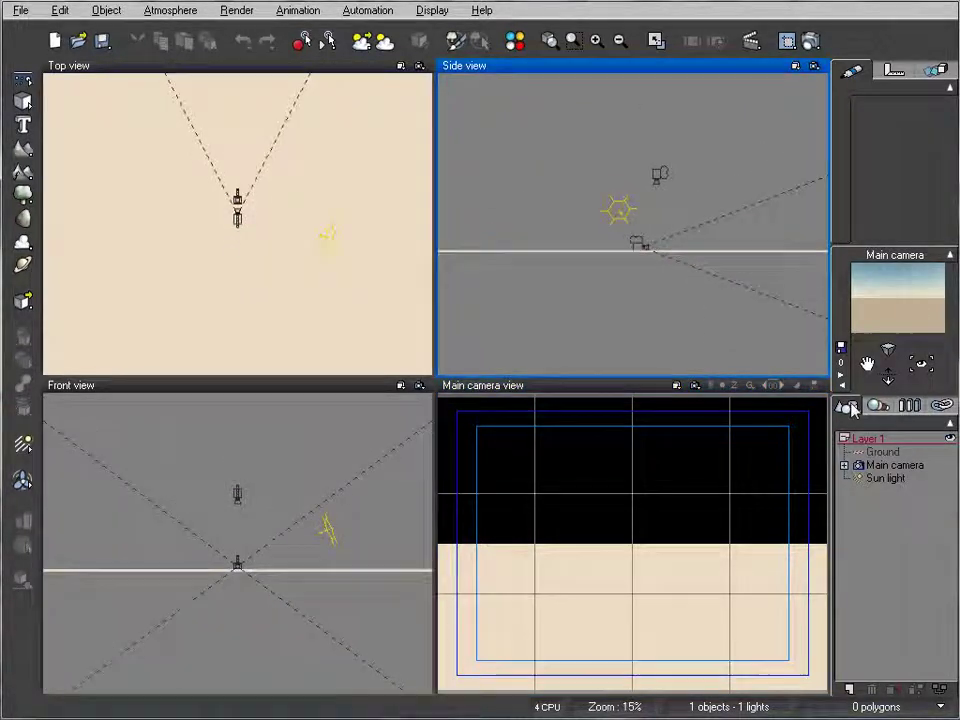
{"action": "left_click", "coordinate": [893, 465]}
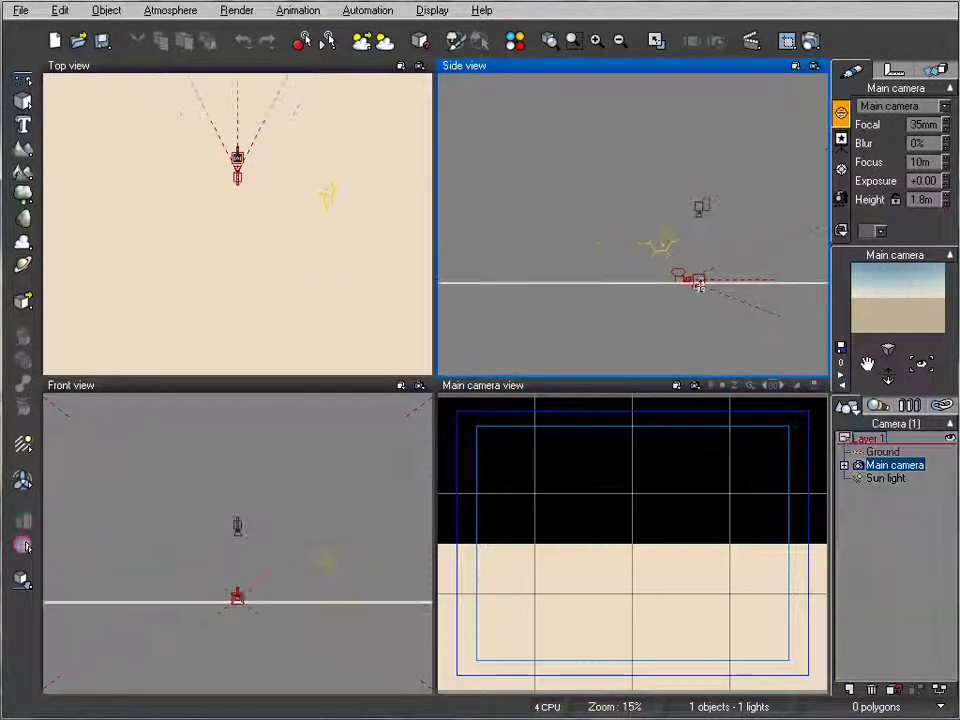
{"action": "left_click_drag", "start_coordinate": [680, 266], "coordinate": [460, 155]}
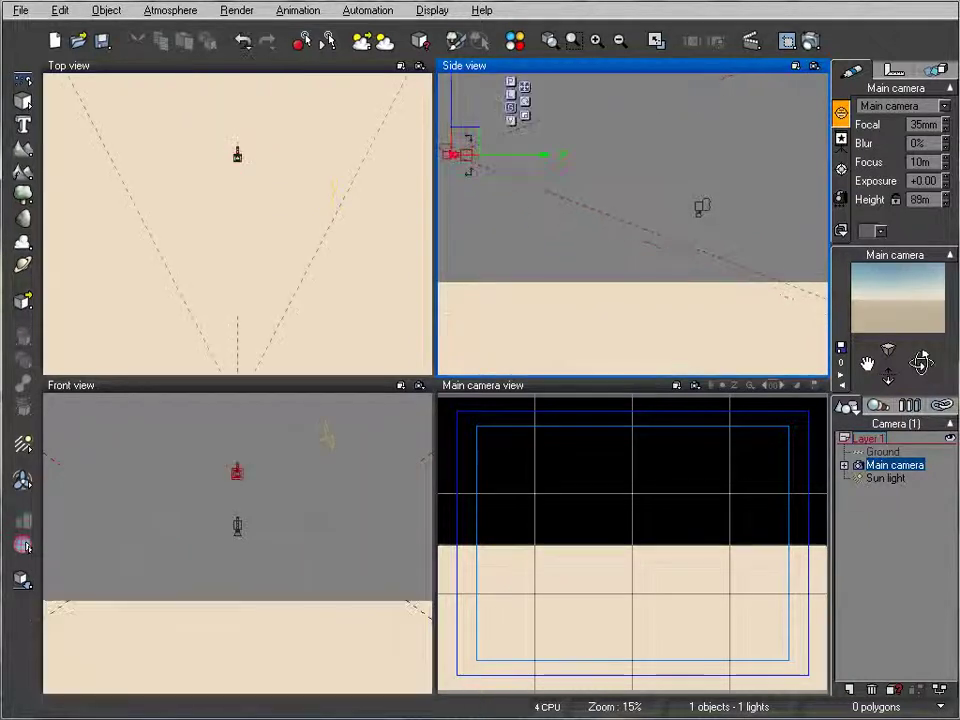
{"action": "scroll", "coordinate": [655, 238], "scroll_direction": "down", "scroll_amount": 2}
{"action": "scroll", "coordinate": [676, 266], "scroll_direction": "down", "scroll_amount": 4}
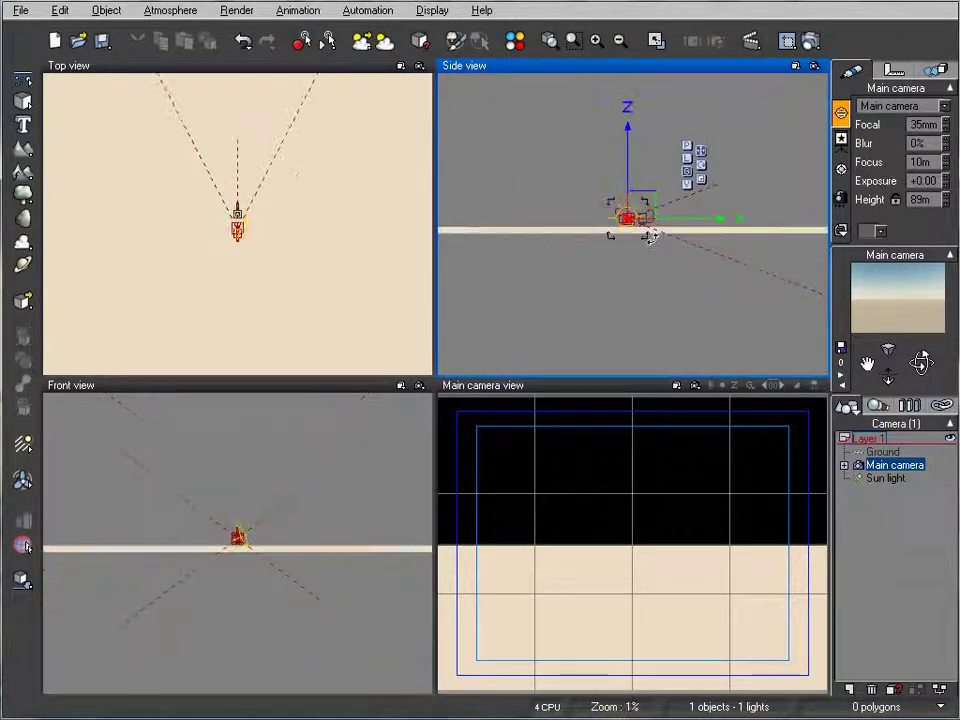
{"action": "left_click_drag", "start_coordinate": [664, 250], "coordinate": [446, 98]}
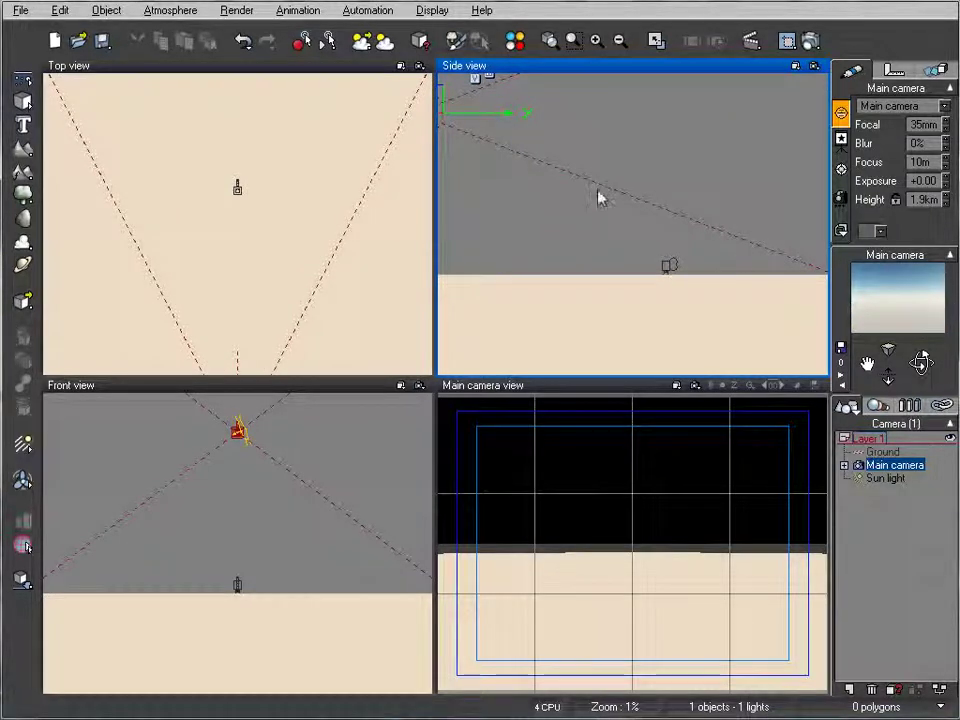
{"action": "scroll", "coordinate": [681, 208], "scroll_direction": "down", "scroll_amount": 4}
{"action": "left_click_drag", "start_coordinate": [634, 186], "coordinate": [693, 192]}
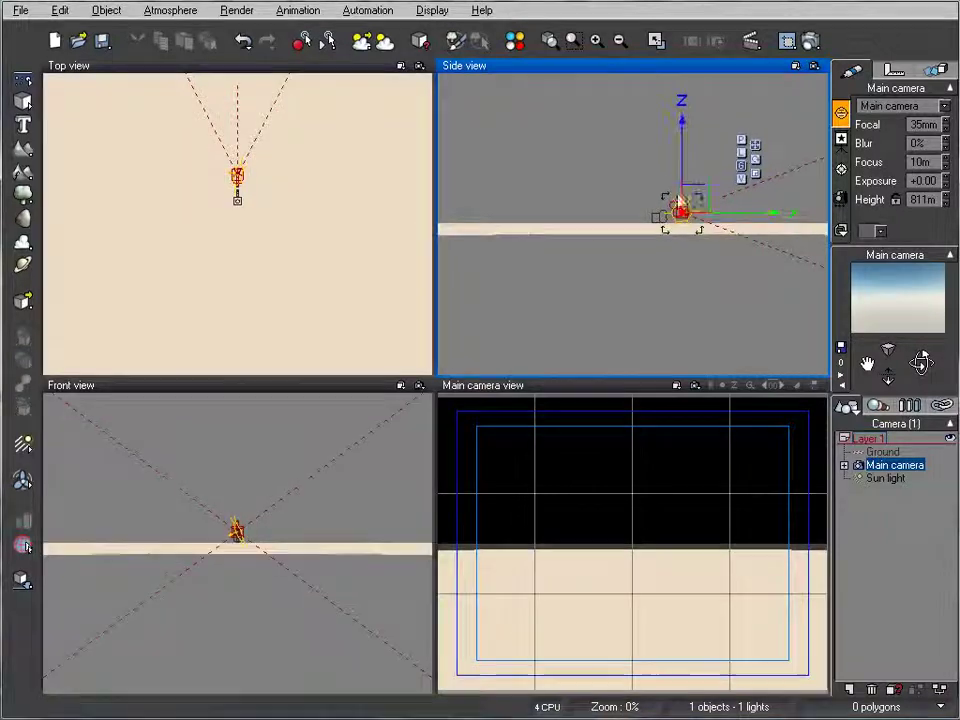
Start a new scene with the Default physical atmosphere, discarding the changes to the current scene
{"action": "left_click", "coordinate": [21, 11]}
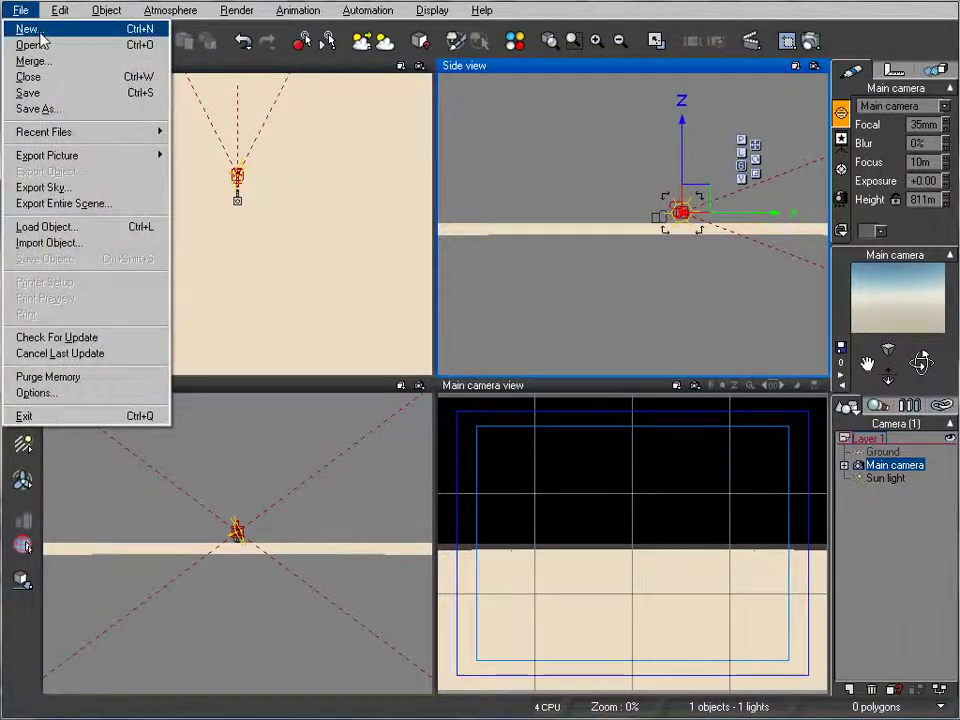
{"action": "left_click", "coordinate": [30, 28]}
{"action": "left_click", "coordinate": [391, 279]}
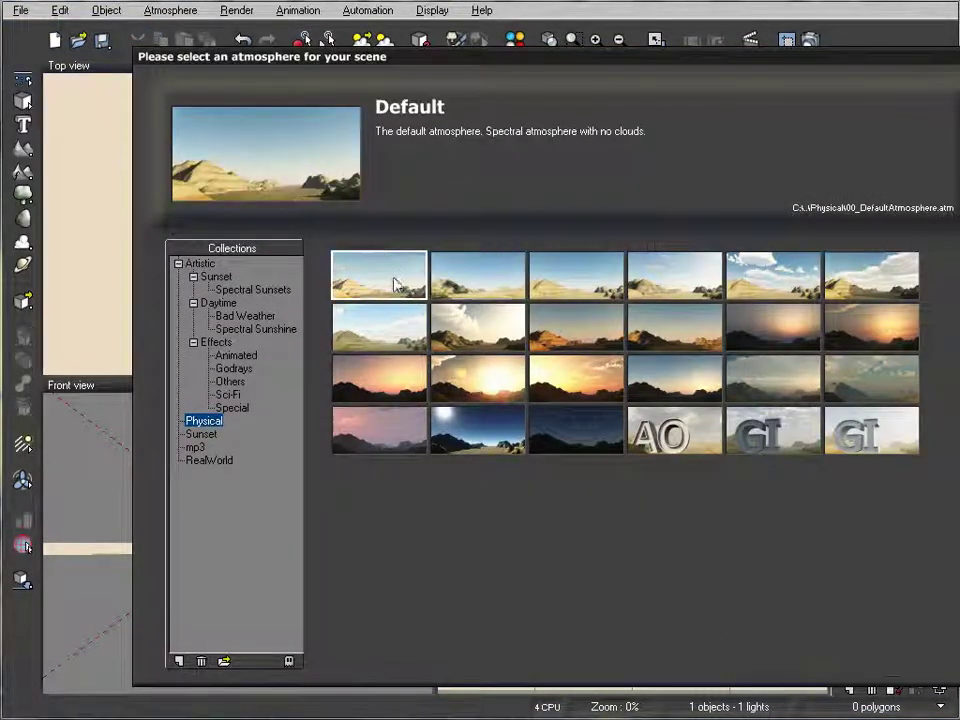
{"action": "left_click", "coordinate": [958, 650]}
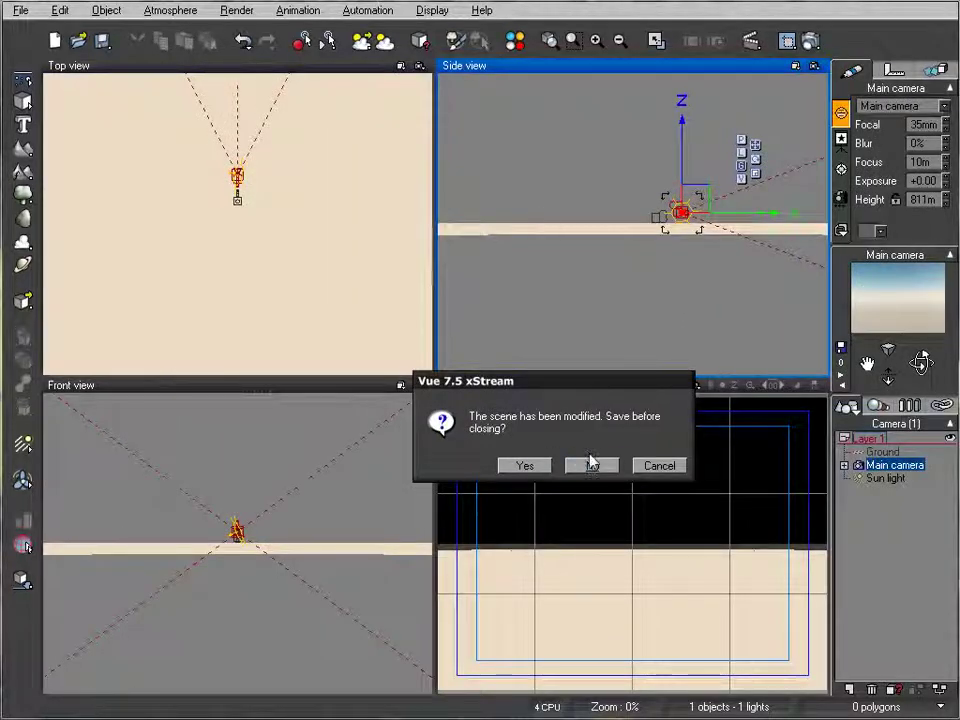
{"action": "left_click", "coordinate": [591, 464]}
Enable the spherical scene with planetary terrains and set the scene radius to 1 km
{"action": "left_click", "coordinate": [22, 11]}
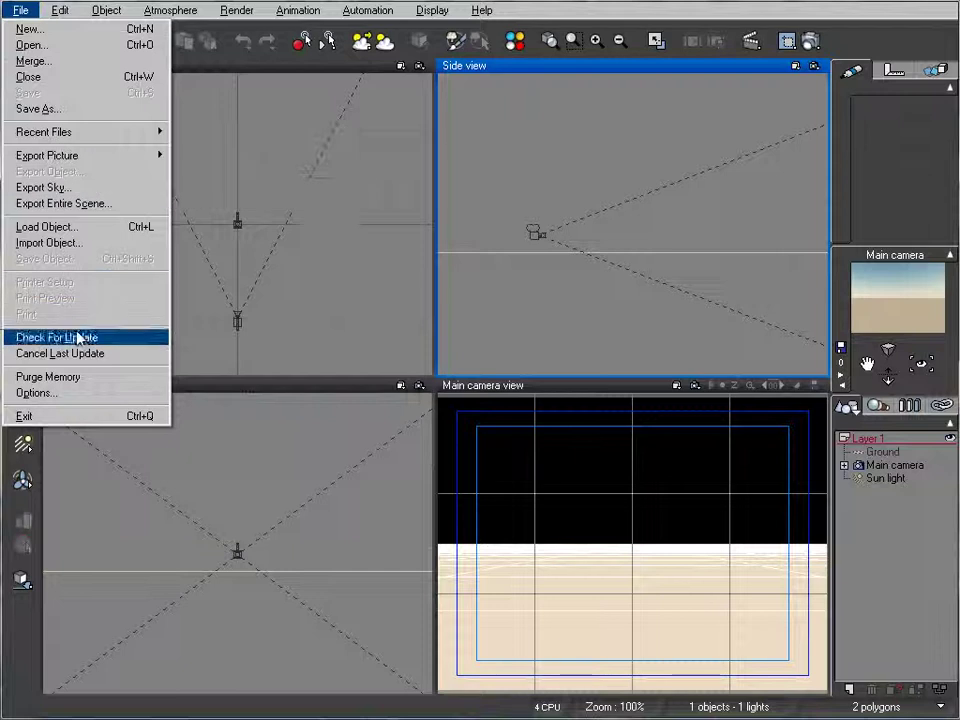
{"action": "left_click", "coordinate": [80, 393]}
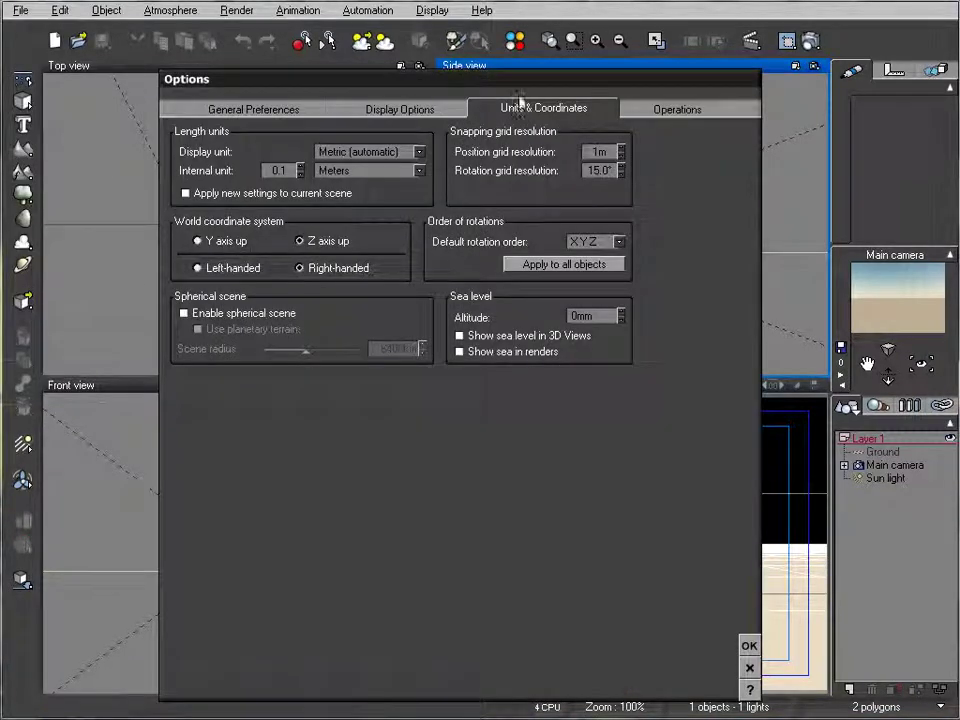
{"action": "left_click", "coordinate": [208, 315]}
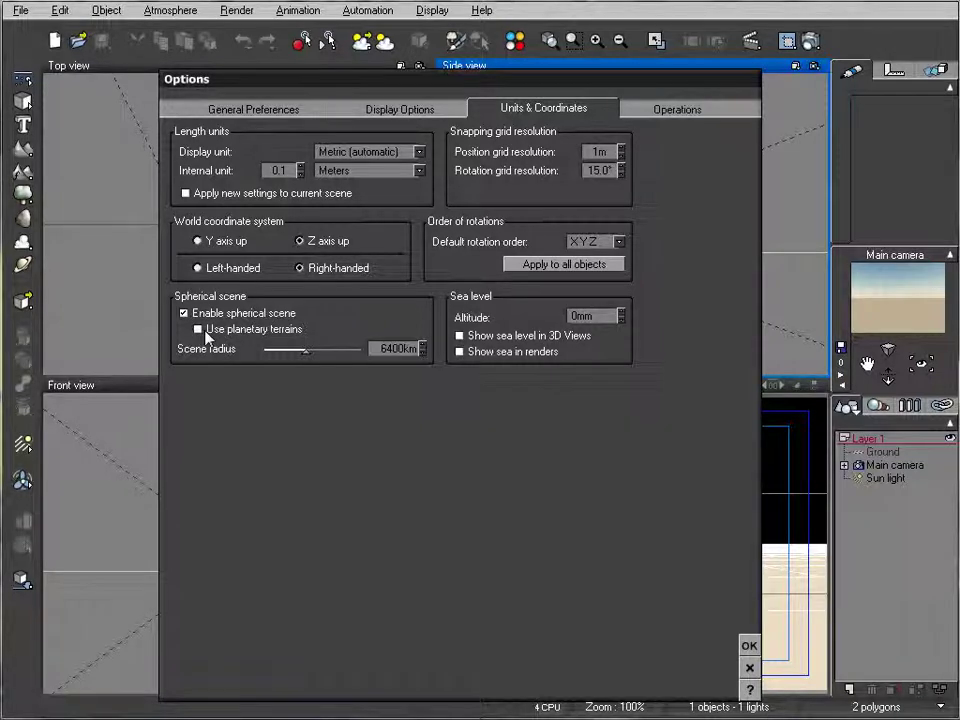
{"action": "left_click", "coordinate": [203, 331]}
{"action": "left_click", "coordinate": [696, 469]}
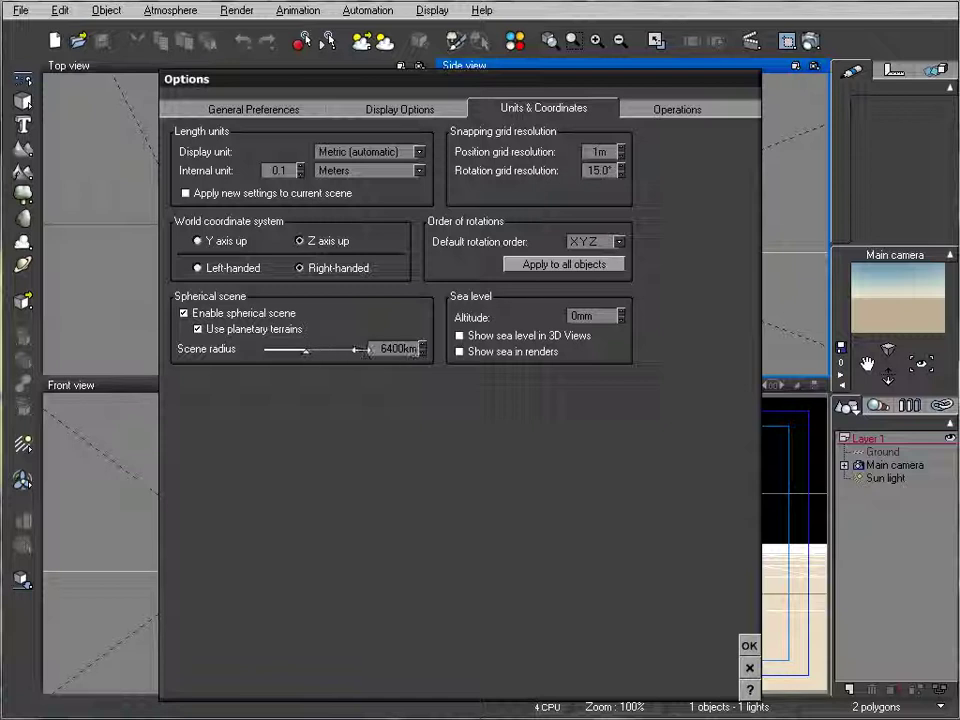
{"action": "double_click", "coordinate": [398, 348]}
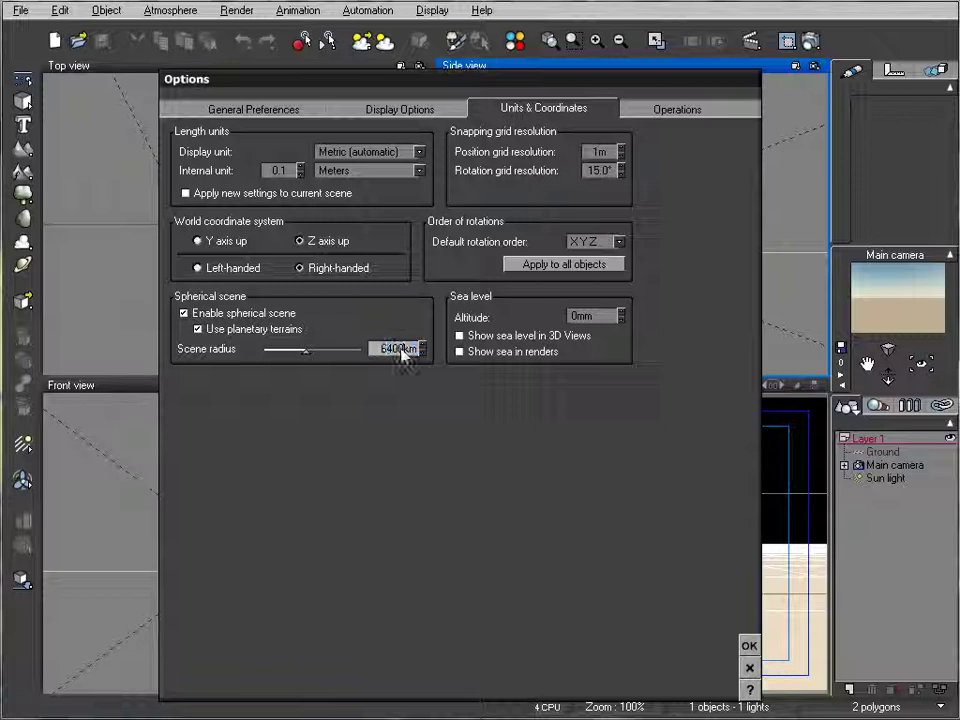
{"action": "type", "text": "1"}
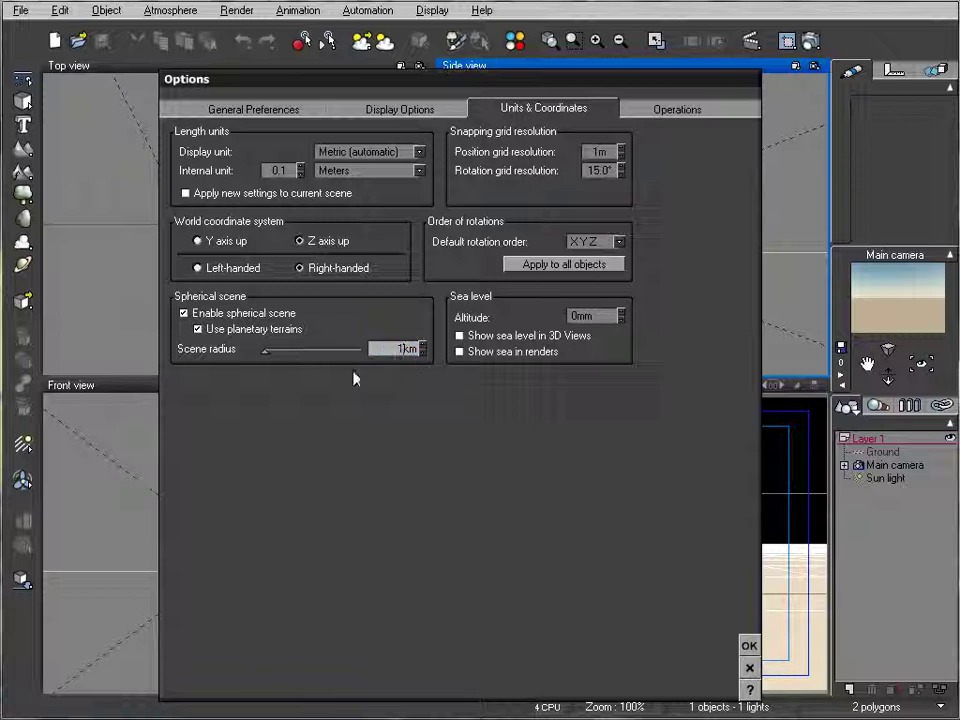
{"action": "left_click", "coordinate": [749, 645]}
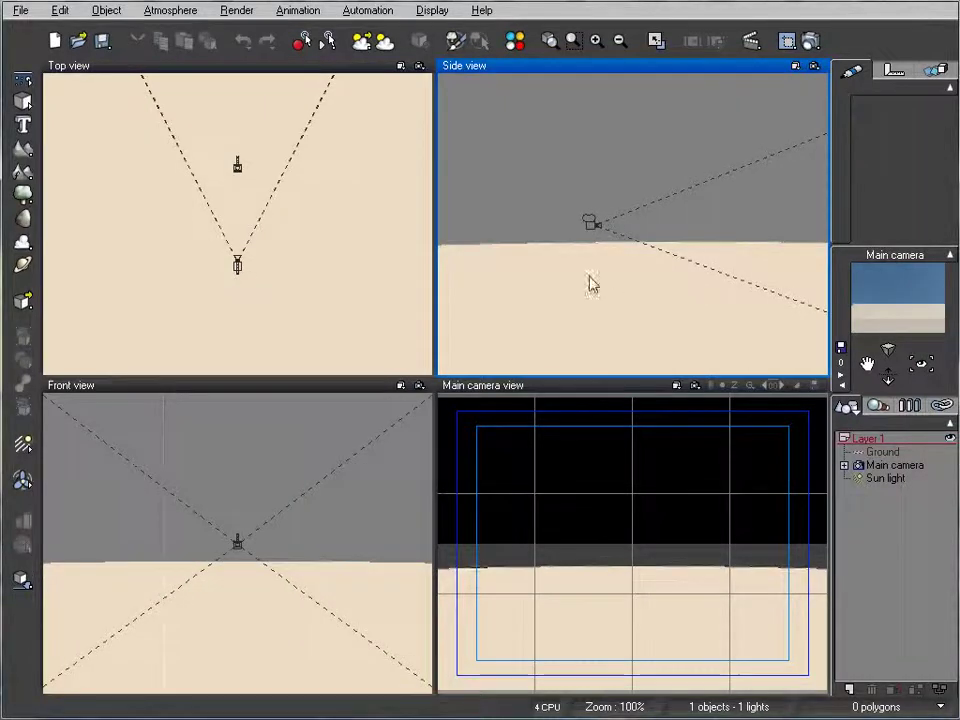
Move the main camera back and up to a height of about 443 m and tilt it down towards the planet
{"action": "scroll", "coordinate": [590, 278], "scroll_direction": "down", "scroll_amount": 5}
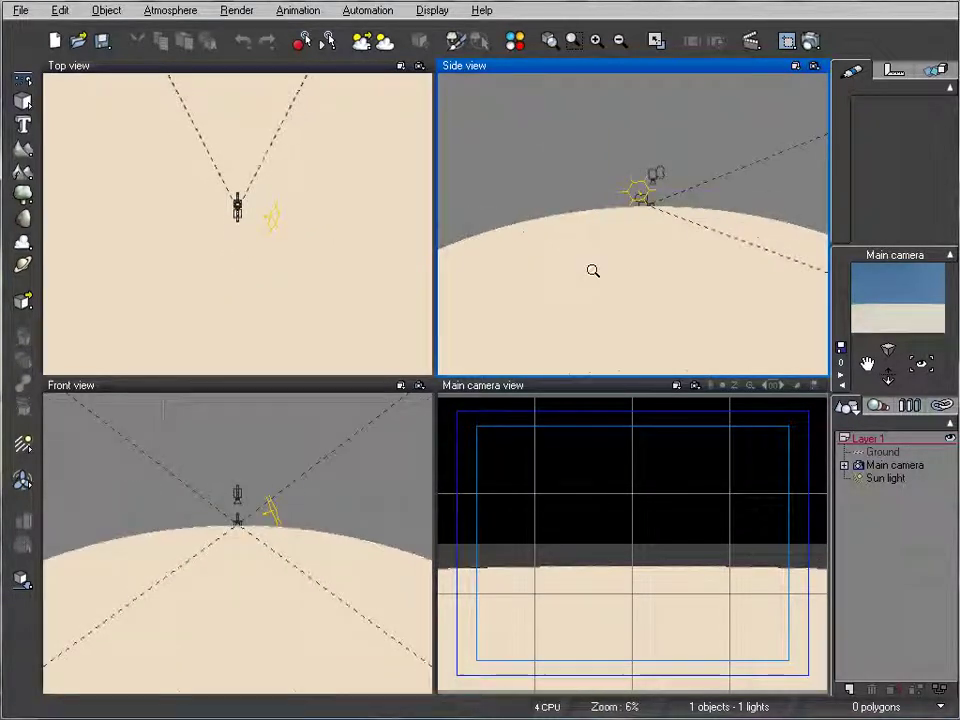
{"action": "scroll", "coordinate": [600, 252], "scroll_direction": "down", "scroll_amount": 3}
{"action": "right_click_drag", "start_coordinate": [645, 198], "coordinate": [606, 208]}
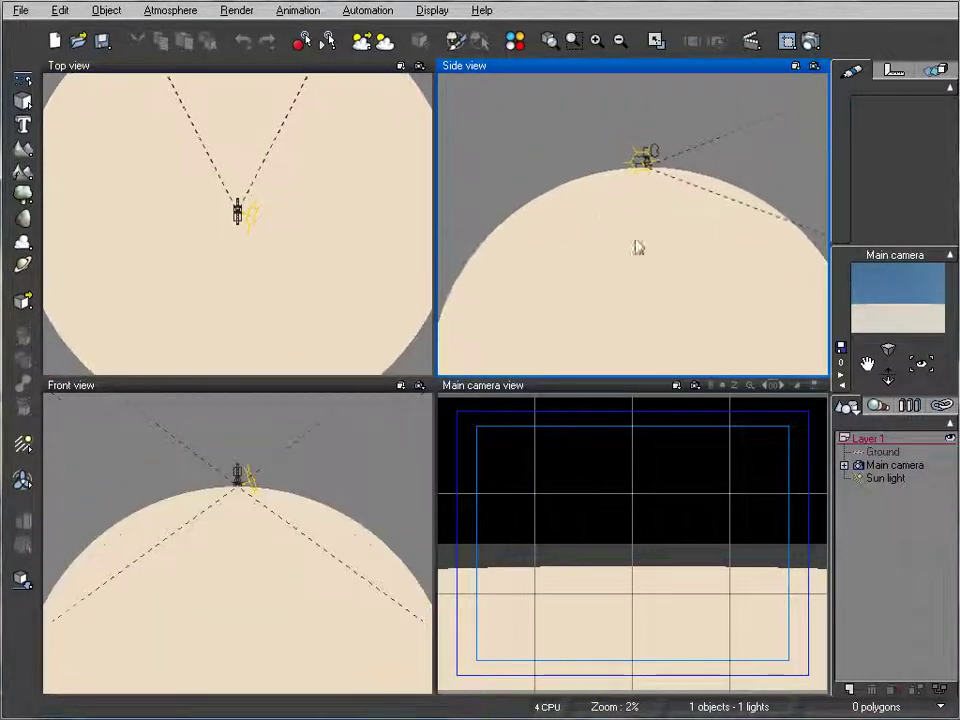
{"action": "left_click", "coordinate": [893, 464]}
{"action": "left_click_drag", "start_coordinate": [668, 213], "coordinate": [535, 155]}
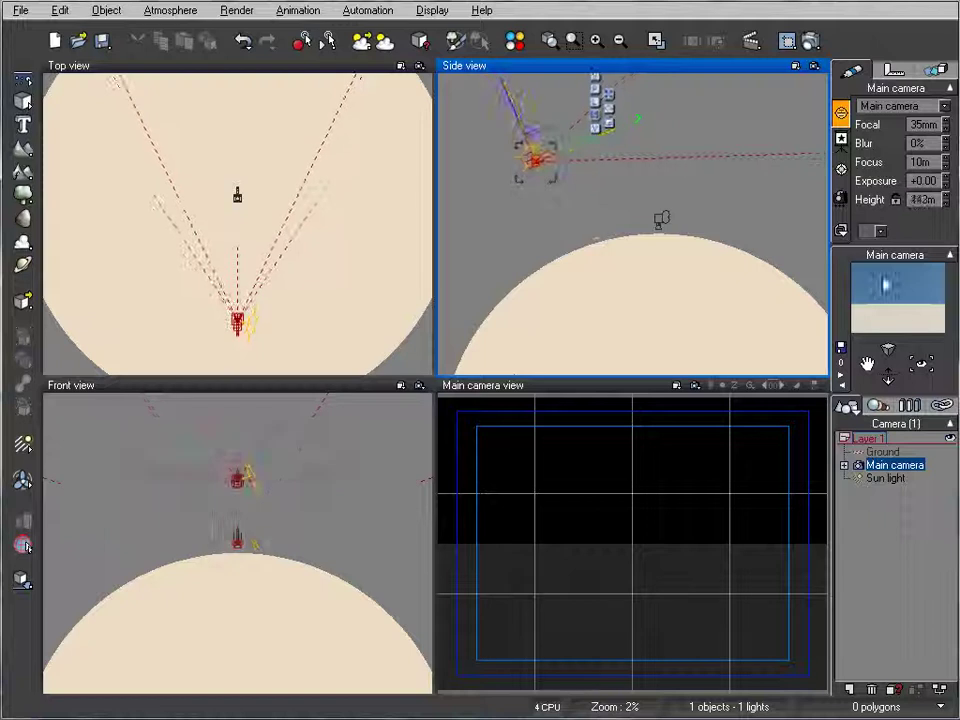
{"action": "left_click_drag", "start_coordinate": [921, 362], "coordinate": [936, 390]}
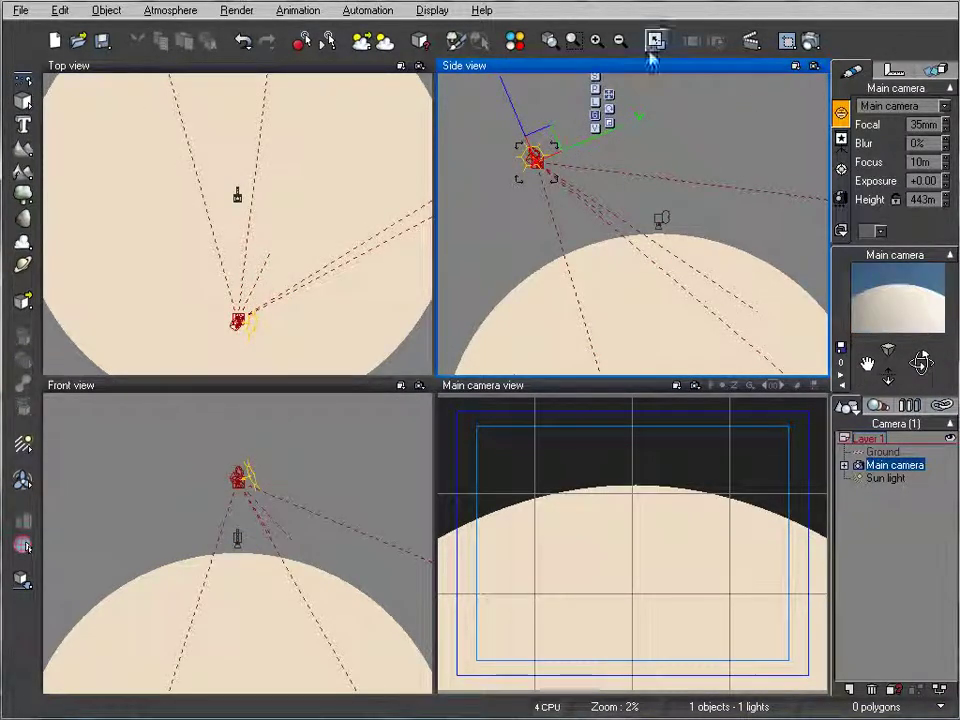
Set the render options to render to screen with the Widescreen (16:10) aspect ratio
{"action": "left_click", "coordinate": [810, 41]}
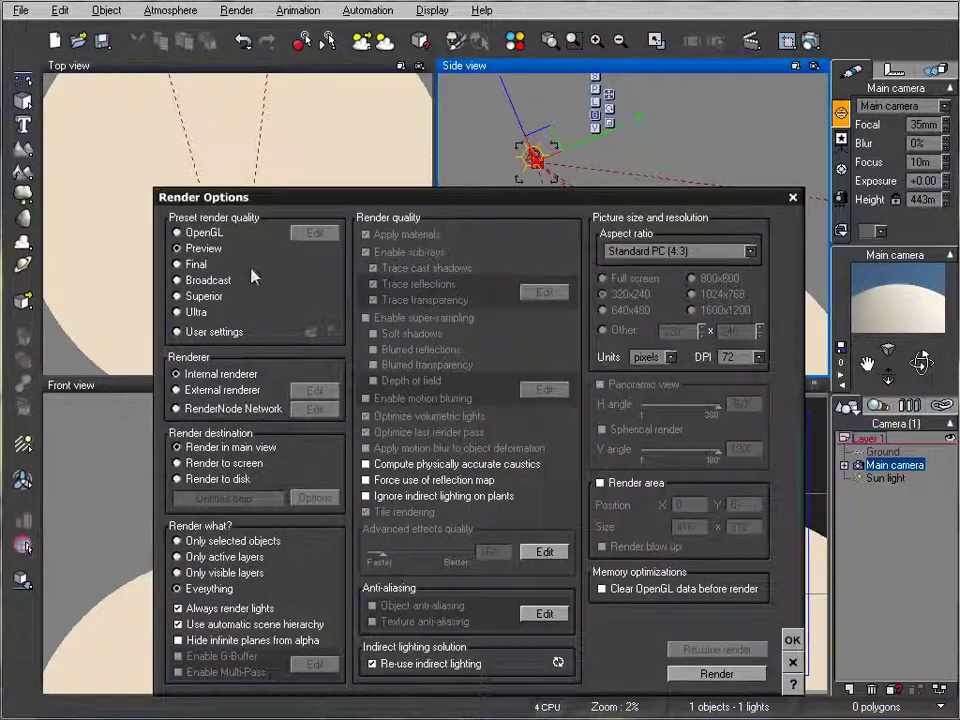
{"action": "left_click", "coordinate": [214, 466]}
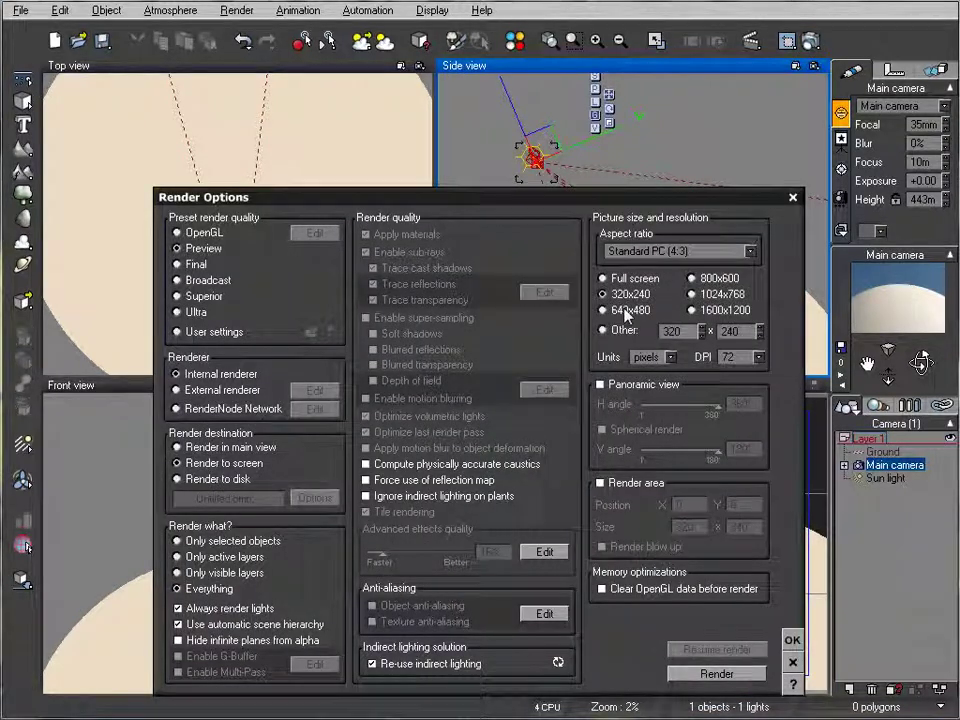
{"action": "left_click", "coordinate": [680, 251]}
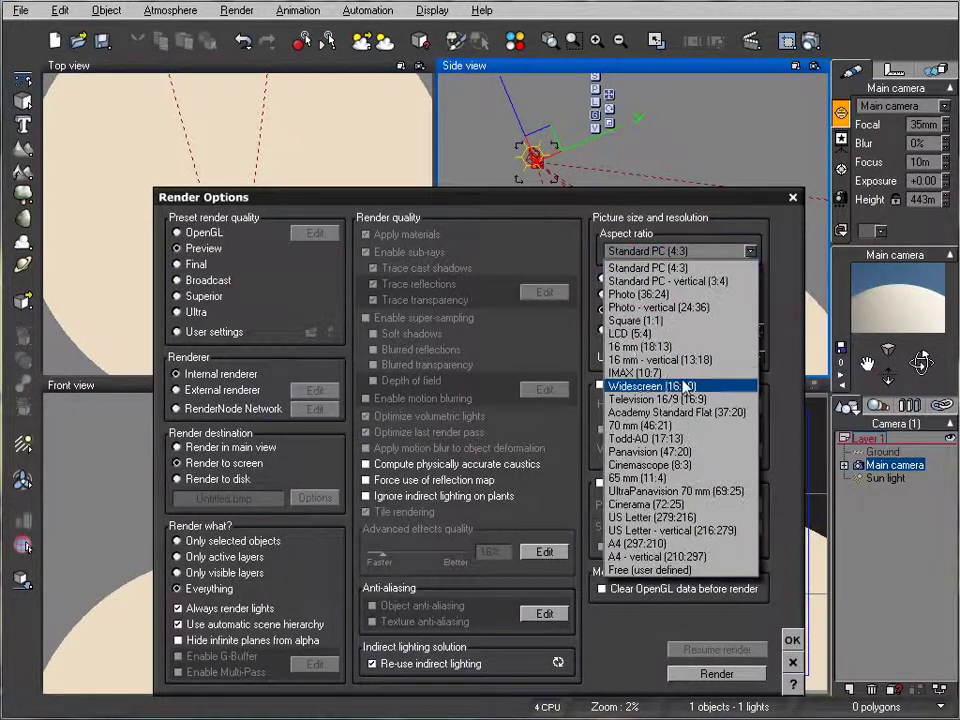
{"action": "left_click", "coordinate": [683, 386]}
{"action": "left_click", "coordinate": [793, 640]}
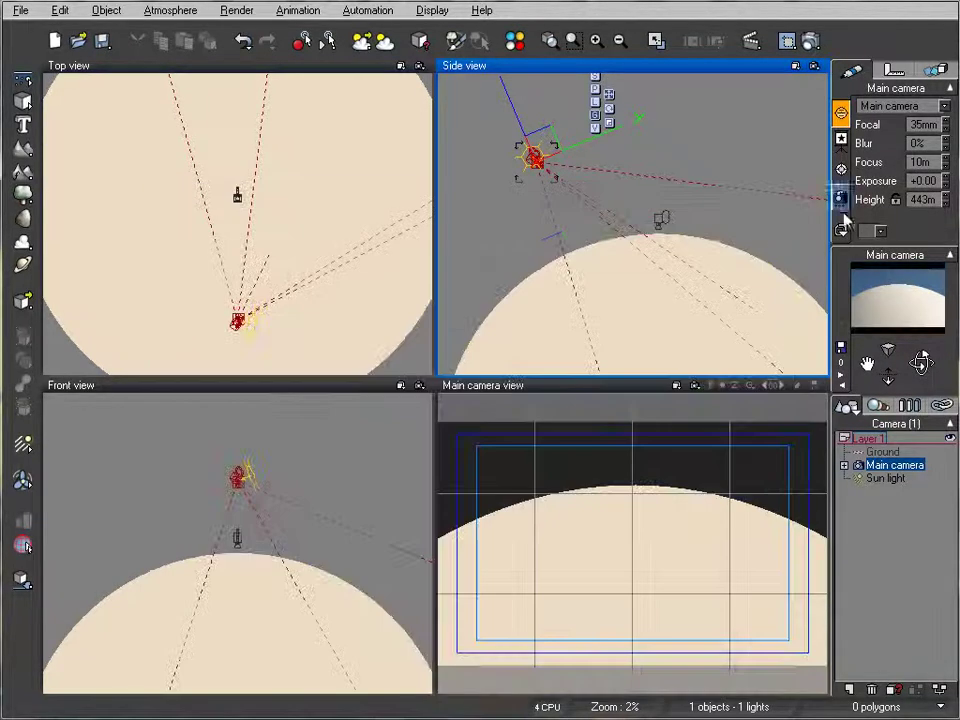
Move the main camera farther back and up from the planet and aim it so most of the sphere is in frame
{"action": "right_click_drag", "start_coordinate": [529, 243], "coordinate": [573, 219]}
{"action": "scroll", "coordinate": [574, 220], "scroll_direction": "down", "scroll_amount": 2}
{"action": "left_click_drag", "start_coordinate": [604, 201], "coordinate": [449, 134]}
{"action": "left_click_drag", "start_coordinate": [921, 362], "coordinate": [921, 398]}
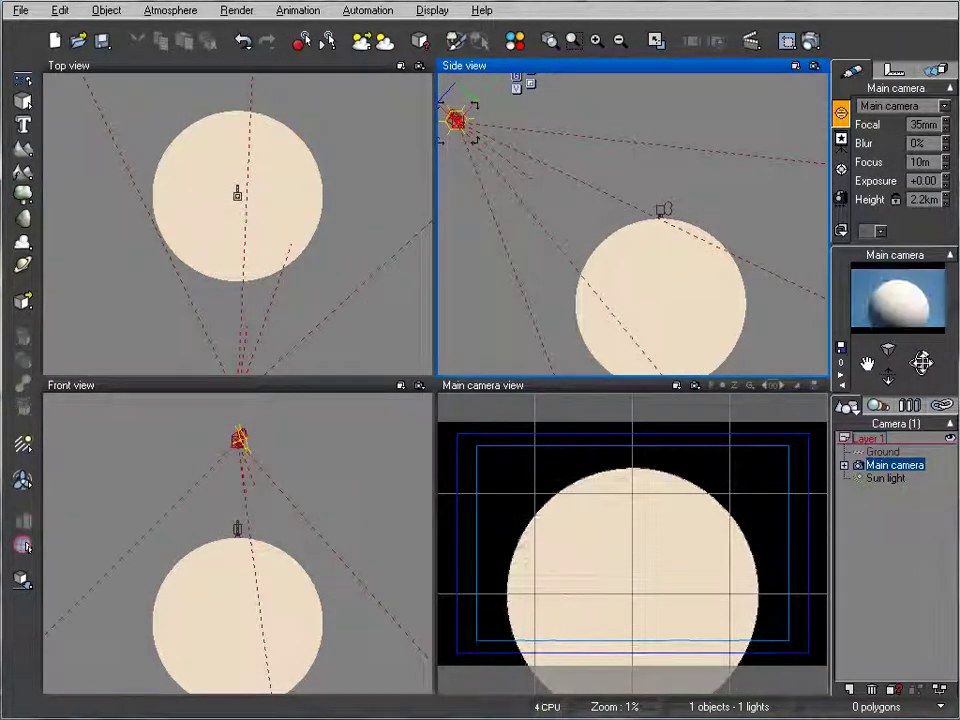
Render the main camera view to check the planet and close the render display
{"action": "left_click", "coordinate": [810, 40]}
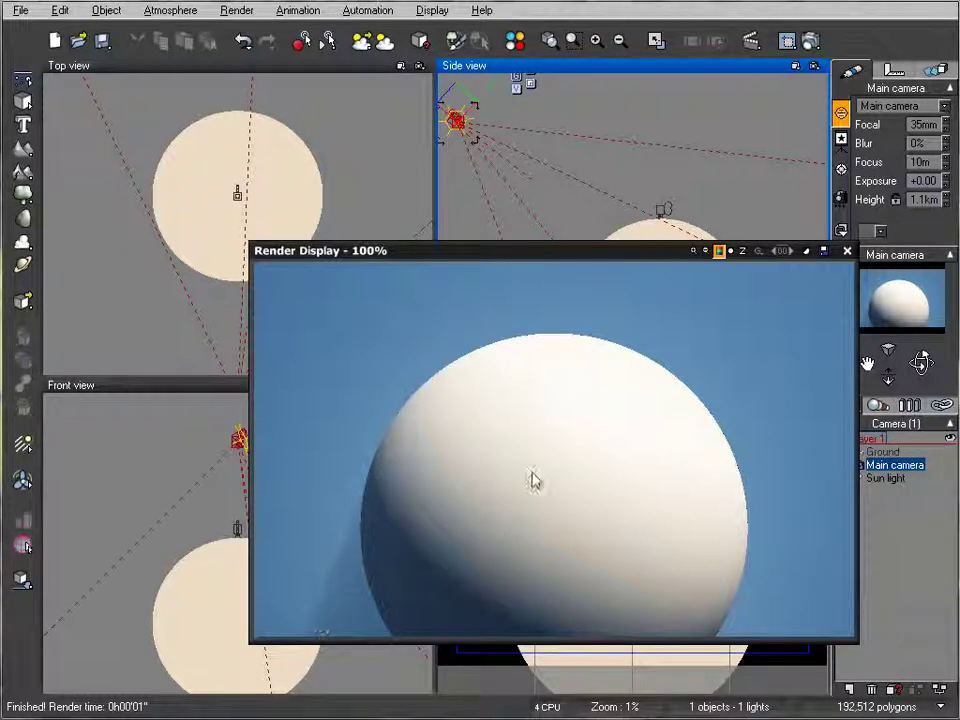
{"action": "left_click", "coordinate": [847, 252]}
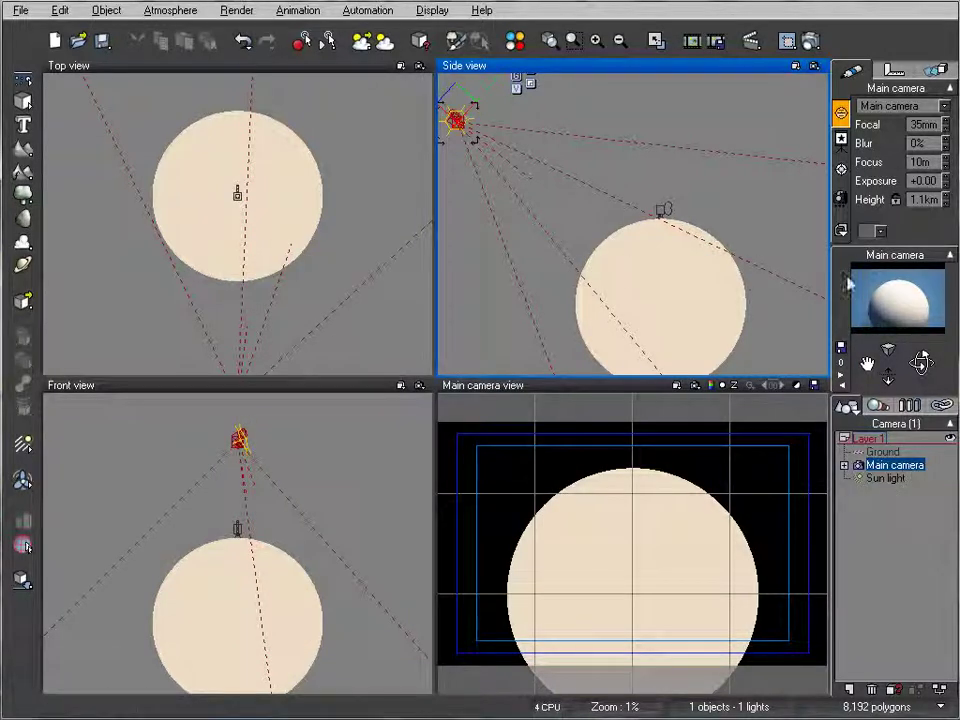
Replace the ground with the Red Rock and Sand infinite terrain, without a sea level object, and test-render the main camera view
{"action": "left_click", "coordinate": [671, 345]}
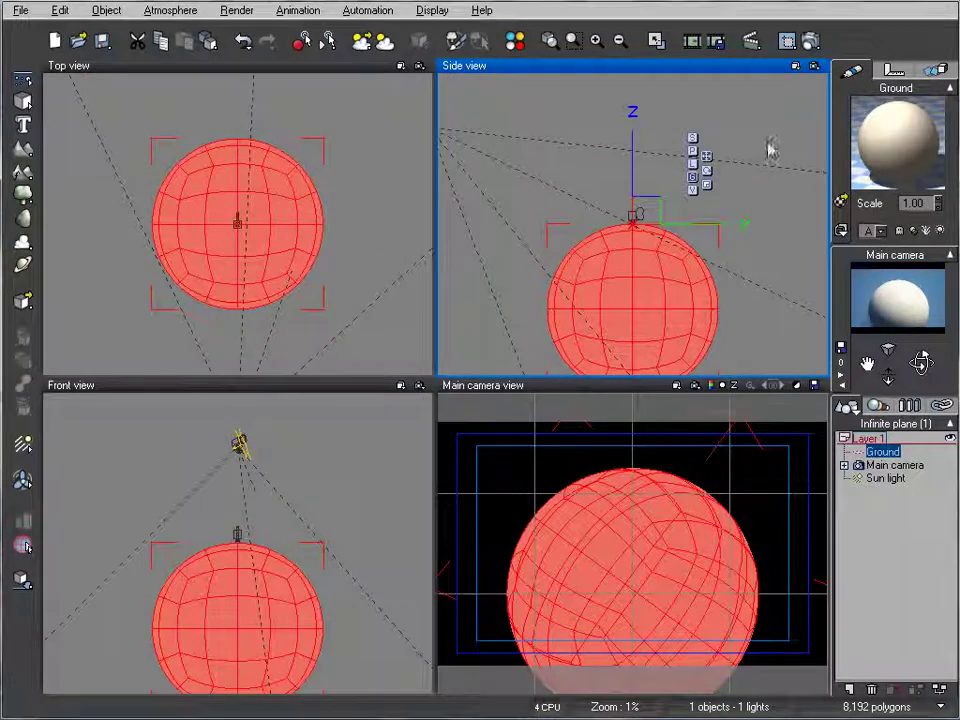
{"action": "right_click", "coordinate": [22, 172]}
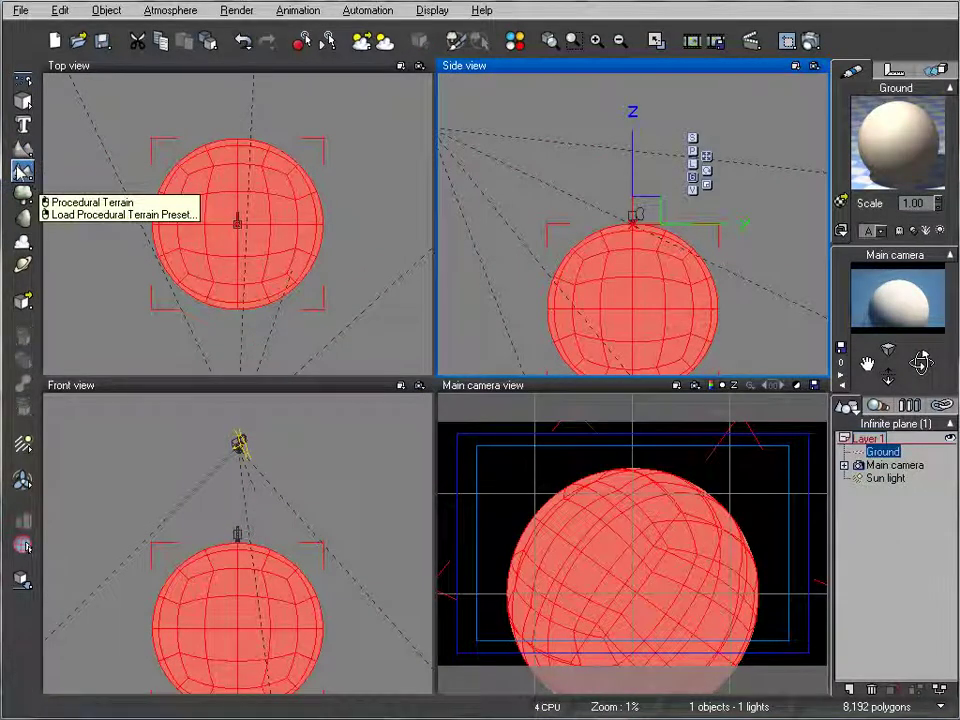
{"action": "right_click", "coordinate": [20, 172]}
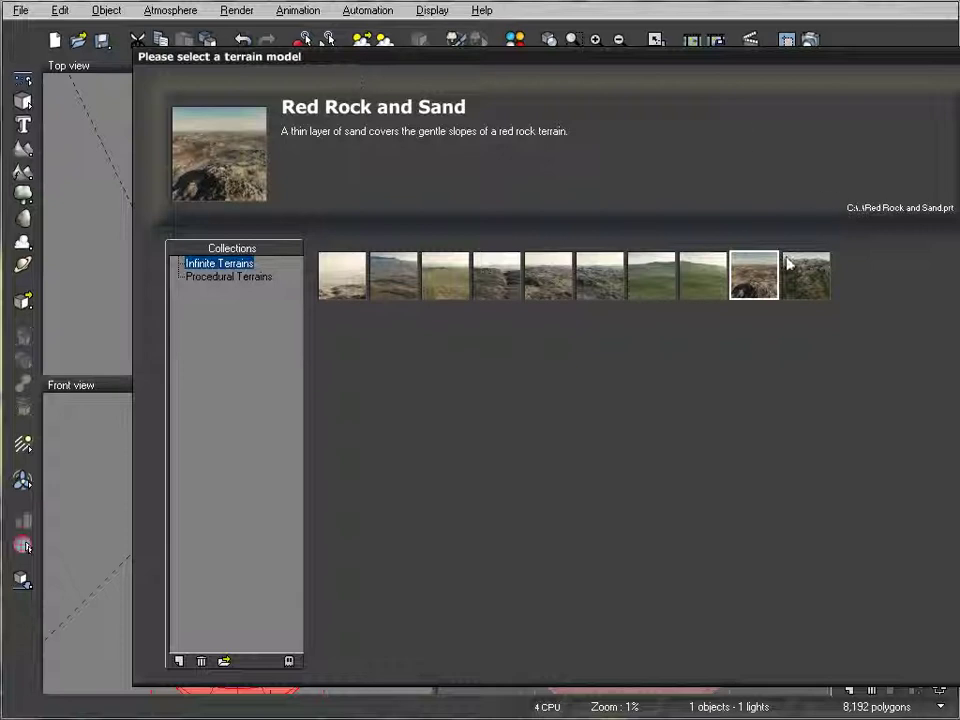
{"action": "left_click_drag", "start_coordinate": [386, 62], "coordinate": [285, 50]}
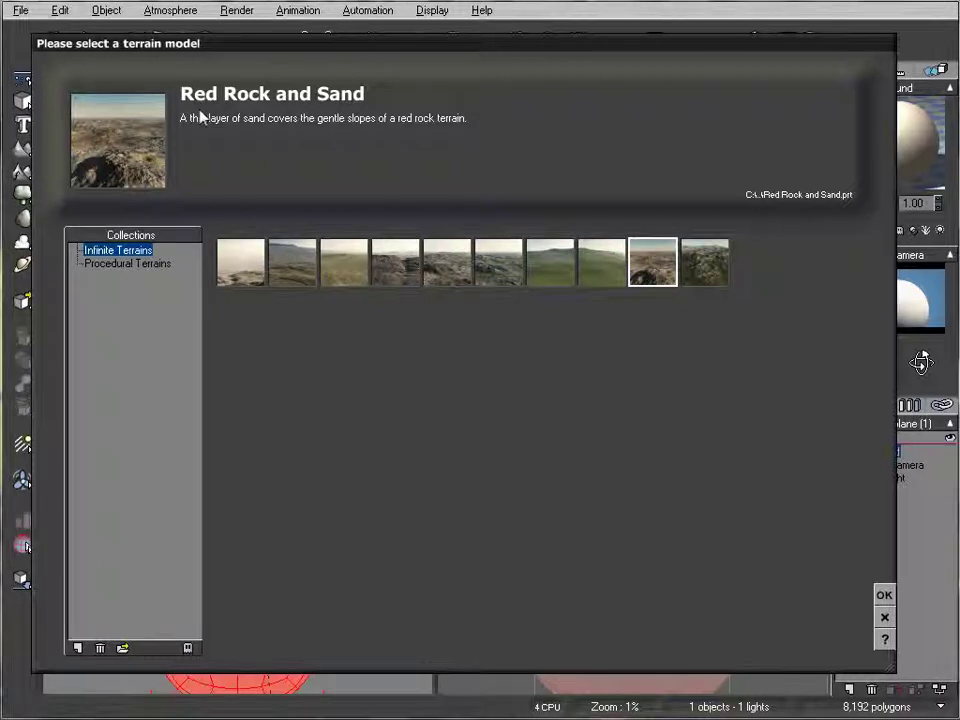
{"action": "left_click", "coordinate": [886, 596]}
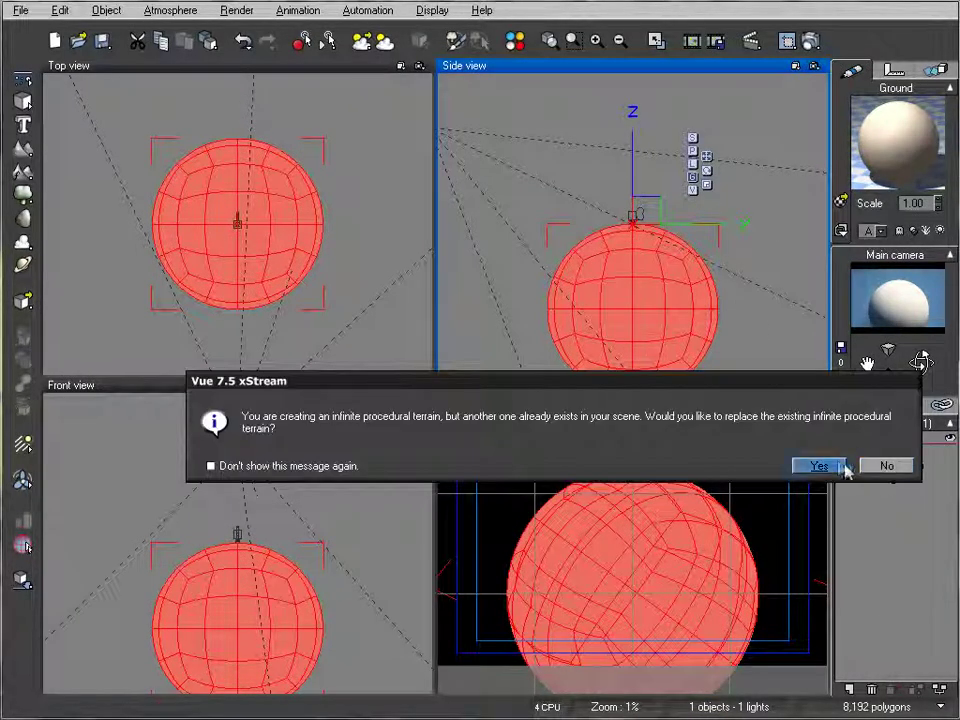
{"action": "left_click", "coordinate": [818, 463]}
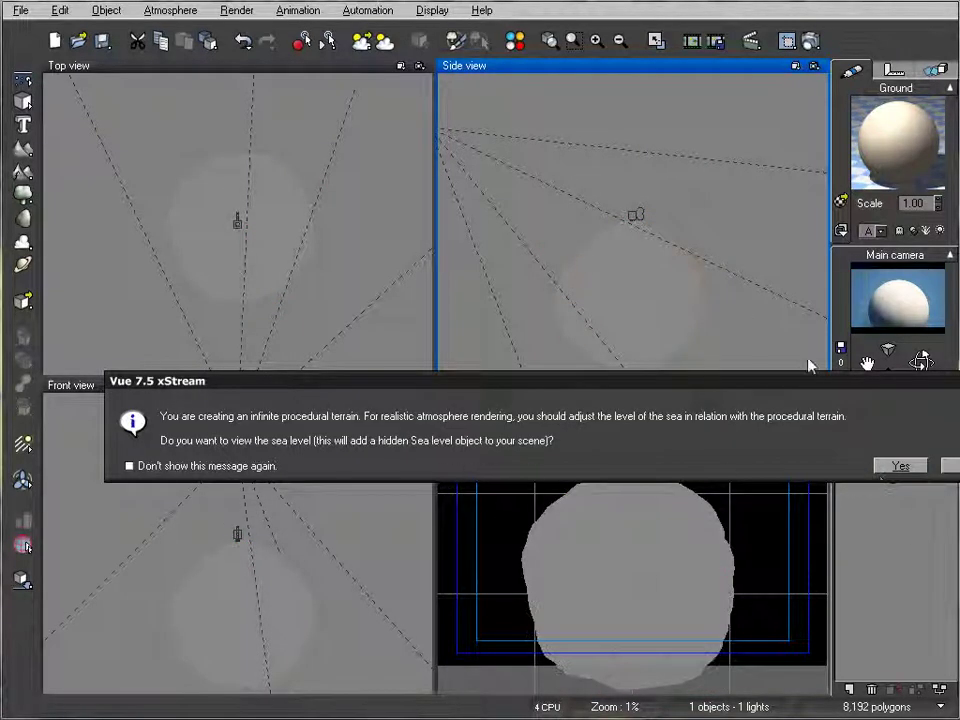
{"action": "left_click_drag", "start_coordinate": [790, 388], "coordinate": [722, 320]}
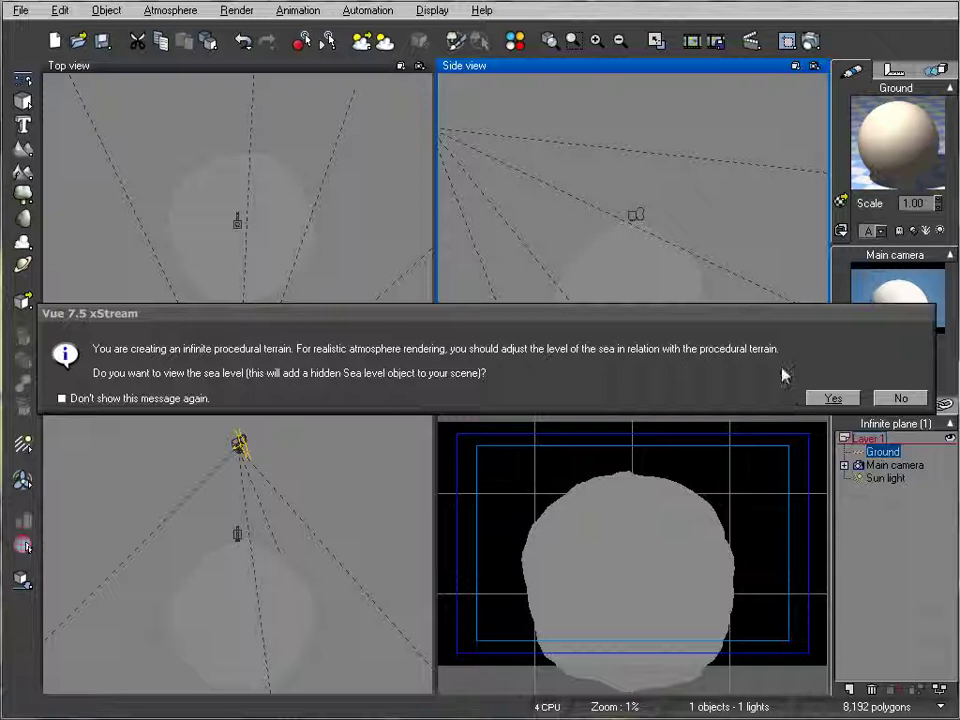
{"action": "left_click", "coordinate": [901, 398]}
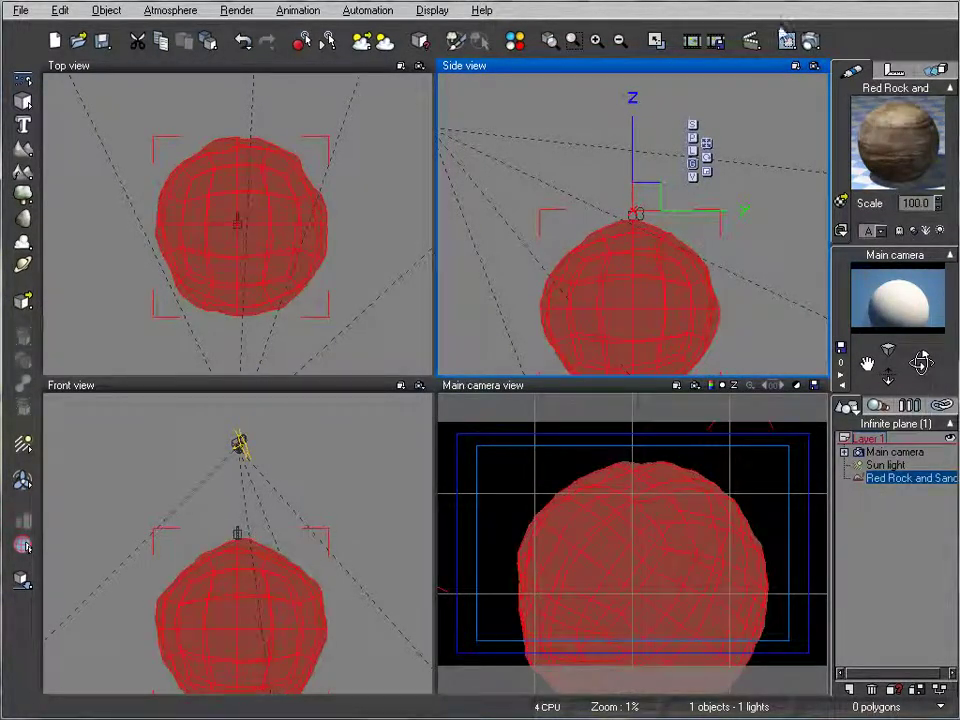
{"action": "left_click", "coordinate": [812, 42]}
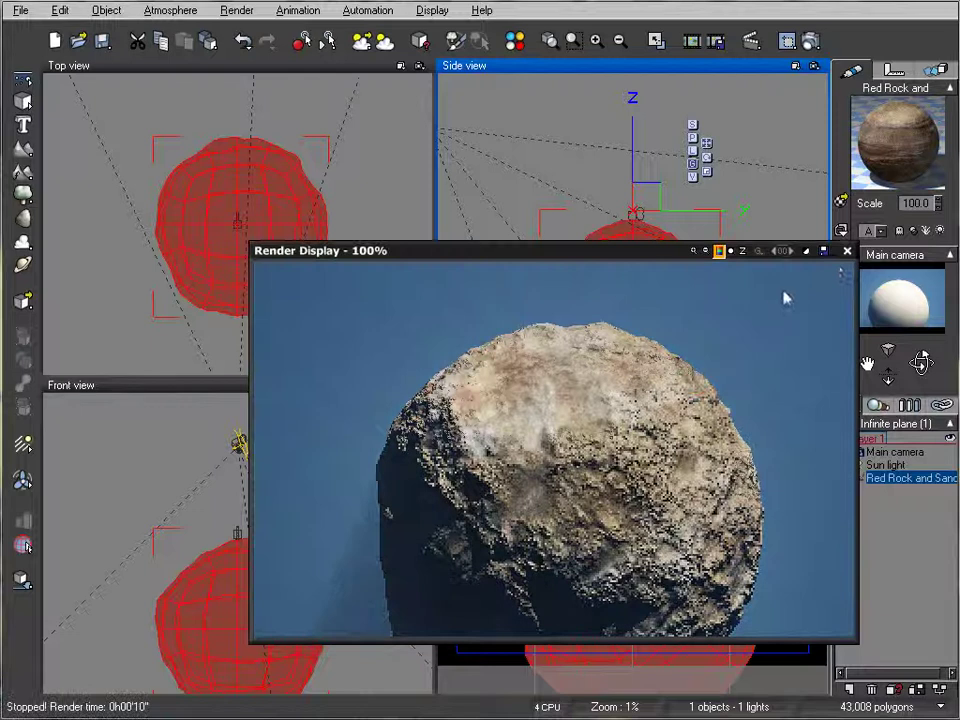
{"action": "left_click", "coordinate": [845, 251]}
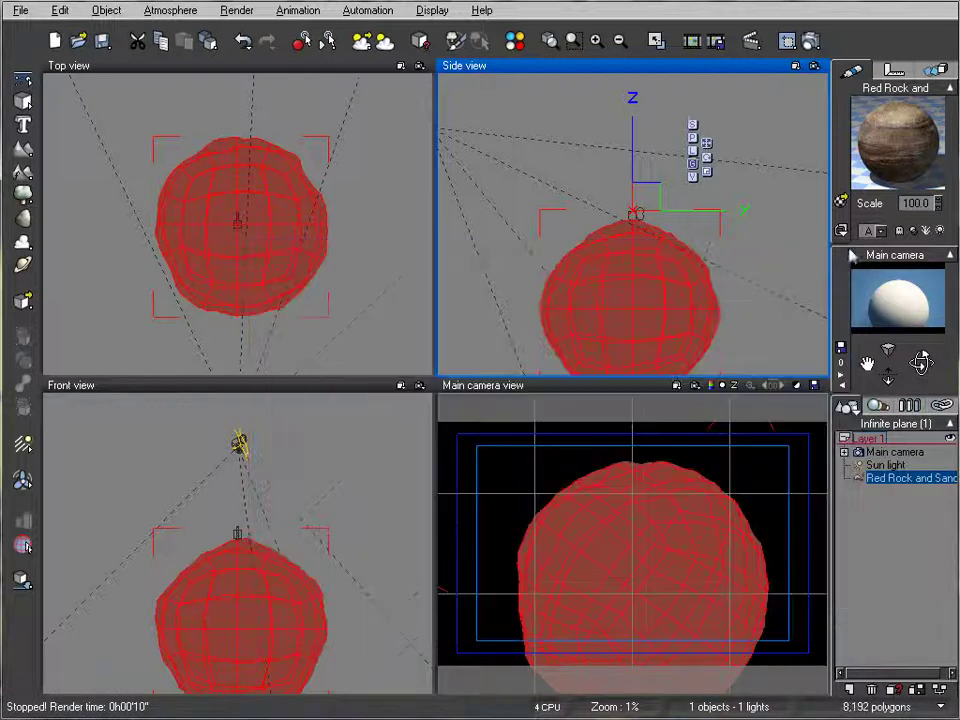
In the atmosphere settings, set sky ground density to 54%, decay amount to 32%, glow intensity to 4% and scattering anisotropy to 0.99
{"action": "left_click", "coordinate": [160, 12]}
{"action": "left_click", "coordinate": [193, 93]}
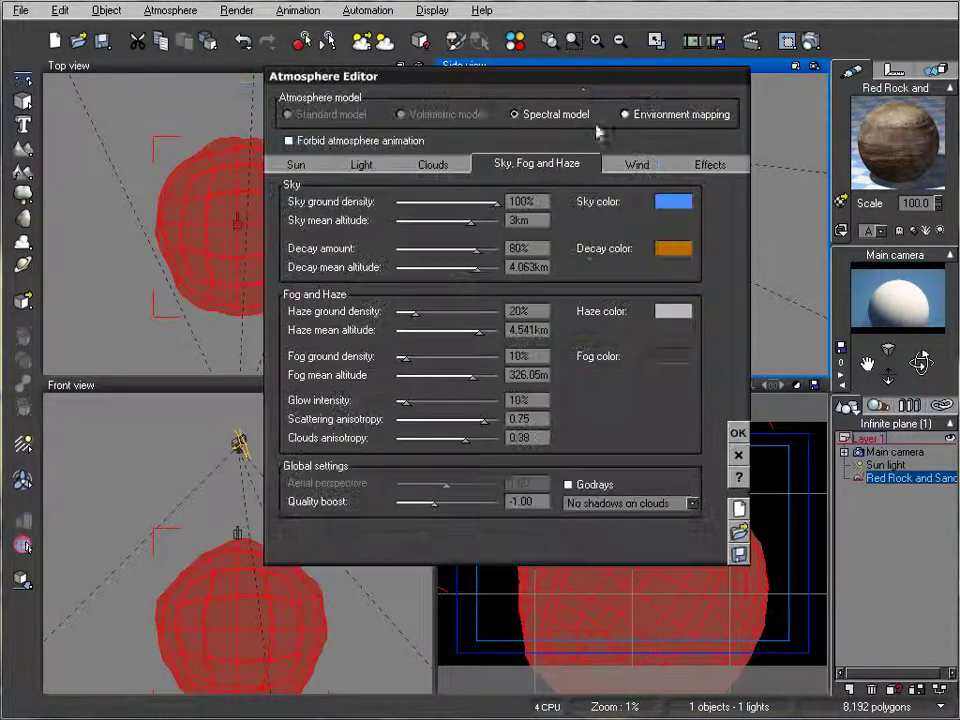
{"action": "left_click_drag", "start_coordinate": [583, 90], "coordinate": [565, 133]}
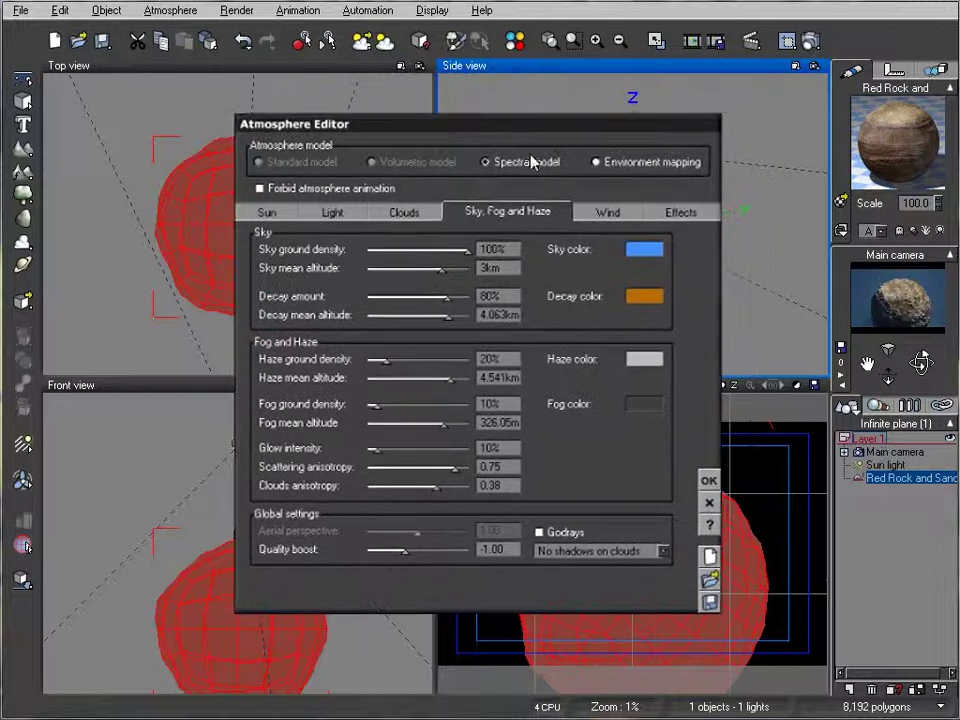
{"action": "left_click", "coordinate": [398, 214]}
{"action": "left_click", "coordinate": [508, 213]}
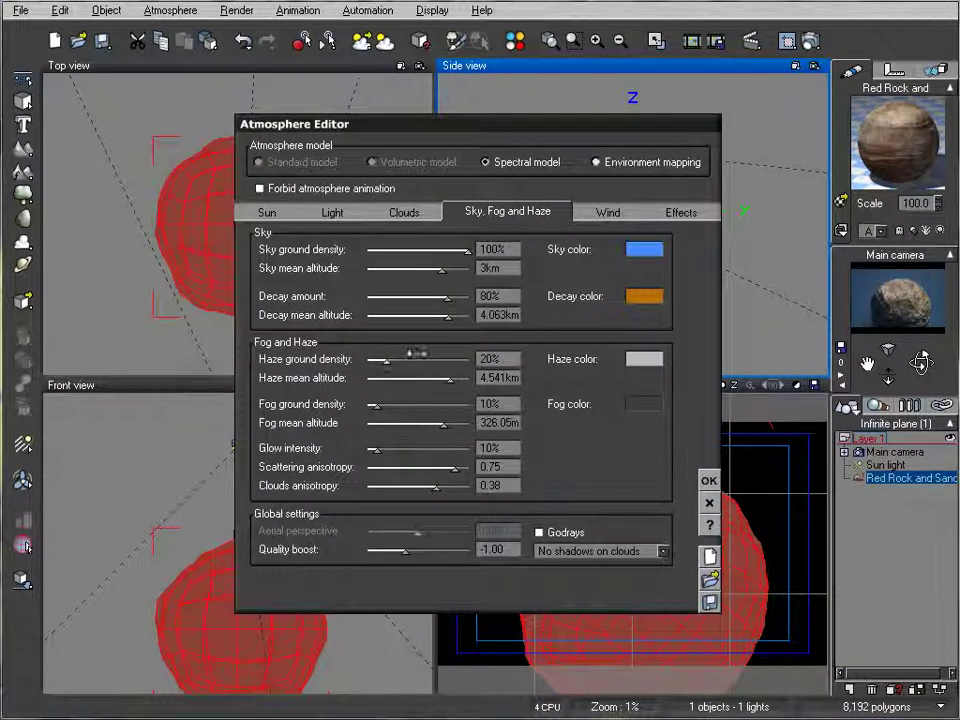
{"action": "left_click_drag", "start_coordinate": [462, 249], "coordinate": [420, 250]}
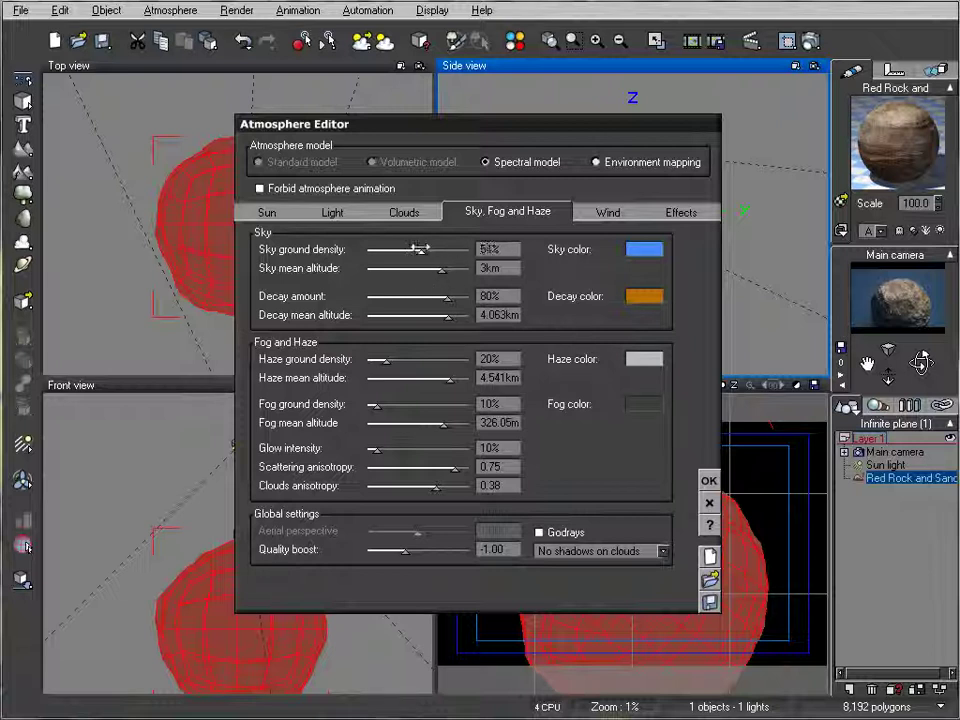
{"action": "left_click_drag", "start_coordinate": [448, 298], "coordinate": [398, 298]}
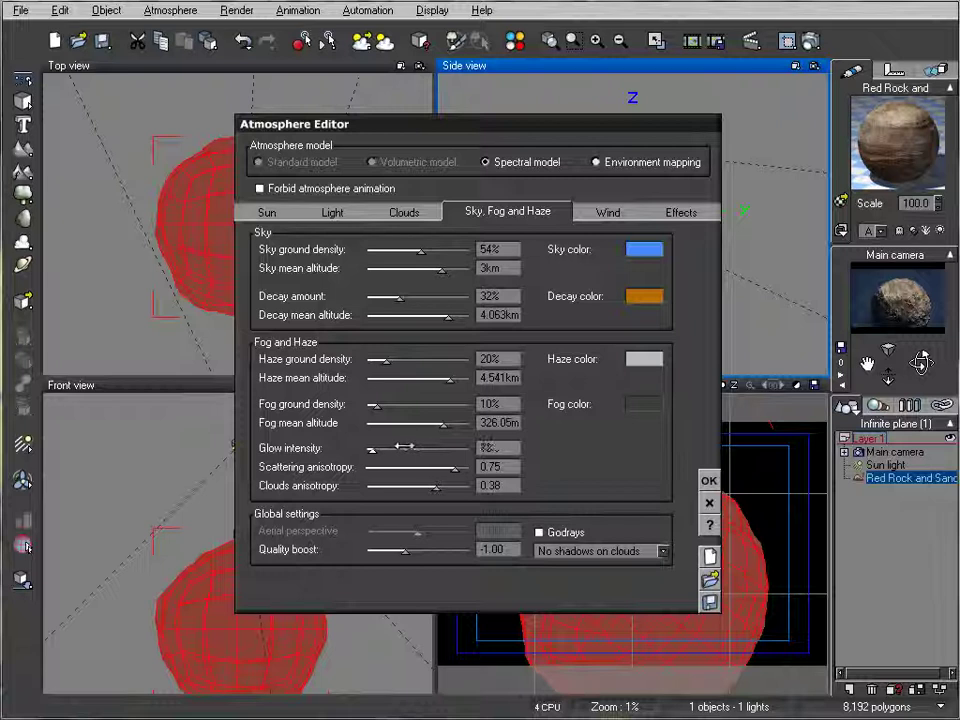
{"action": "left_click_drag", "start_coordinate": [403, 446], "coordinate": [372, 447]}
{"action": "left_click_drag", "start_coordinate": [455, 467], "coordinate": [467, 467]}
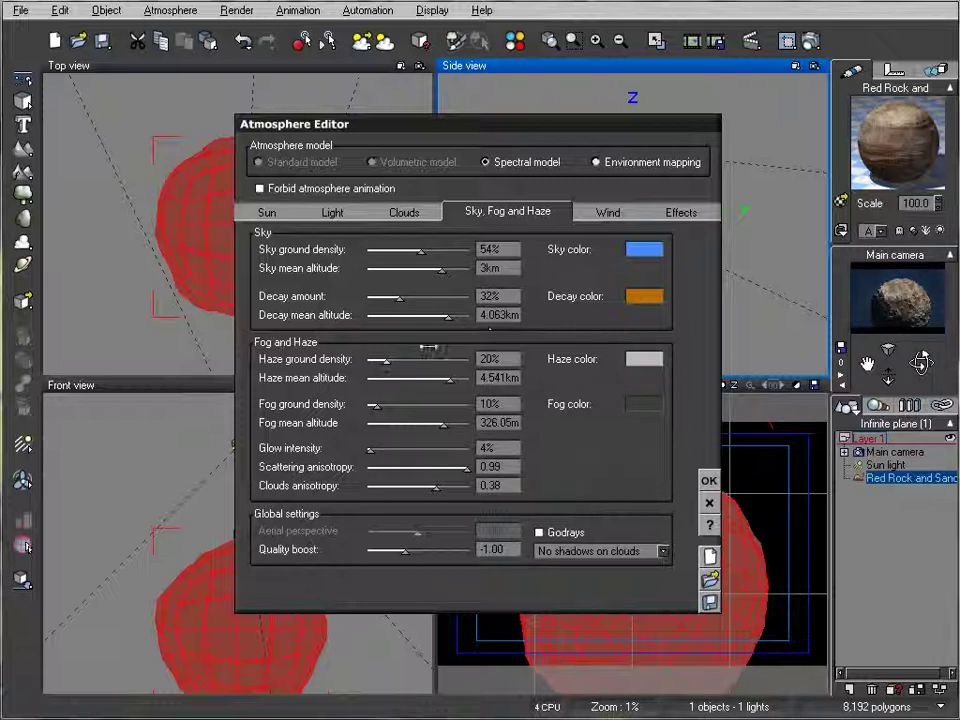
Set haze to 10% ground density and 927.48 m mean altitude, fog altitude to 47.829 m, sky density to 70%, and lower the sky mean altitude
{"action": "left_click_drag", "start_coordinate": [420, 356], "coordinate": [423, 414]}
{"action": "left_click_drag", "start_coordinate": [398, 425], "coordinate": [400, 425]}
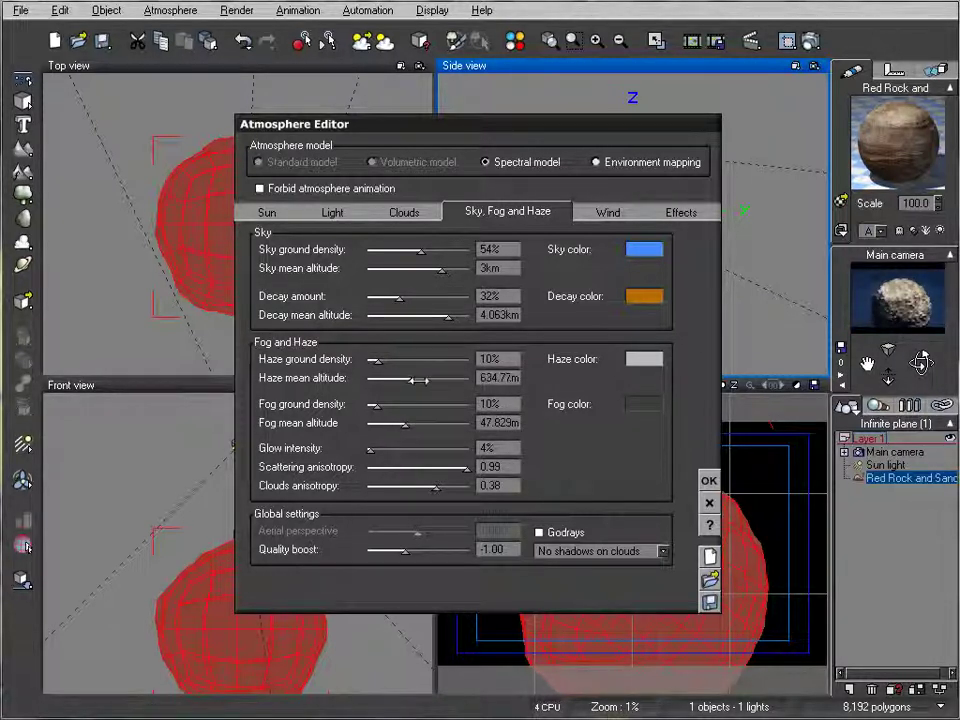
{"action": "left_click", "coordinate": [472, 380]}
{"action": "left_click_drag", "start_coordinate": [460, 380], "coordinate": [428, 379]}
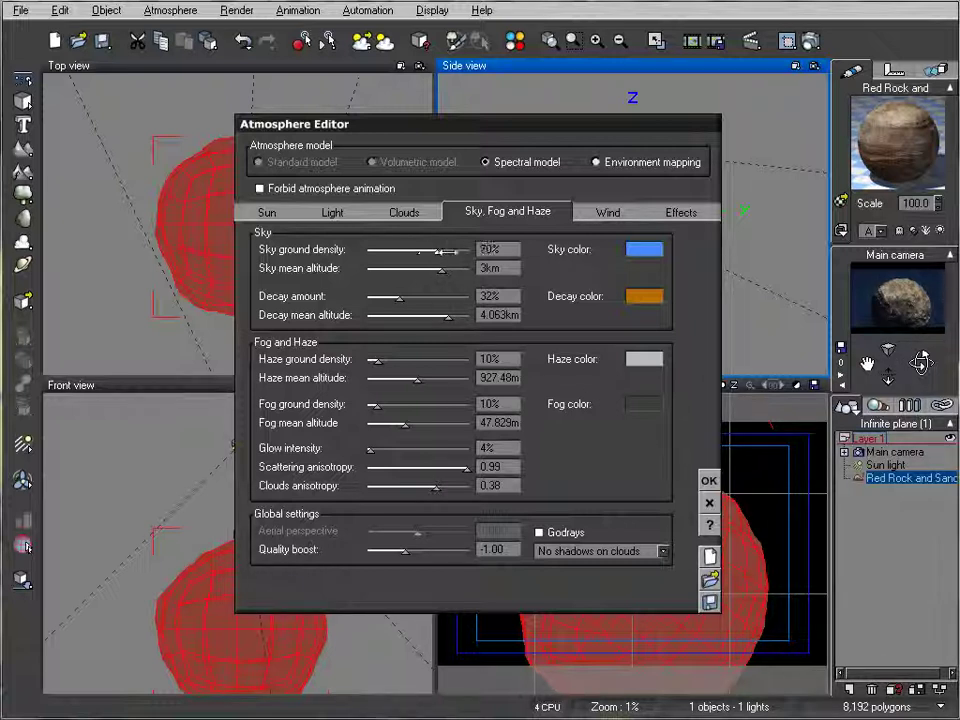
{"action": "left_click_drag", "start_coordinate": [451, 249], "coordinate": [453, 248]}
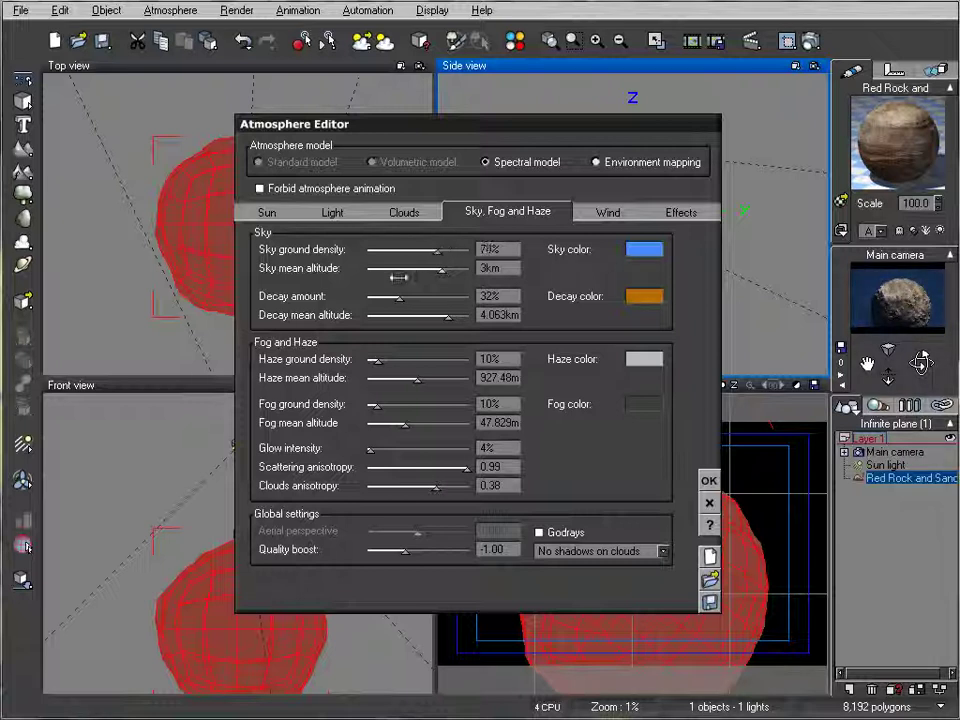
{"action": "left_click_drag", "start_coordinate": [444, 268], "coordinate": [397, 269]}
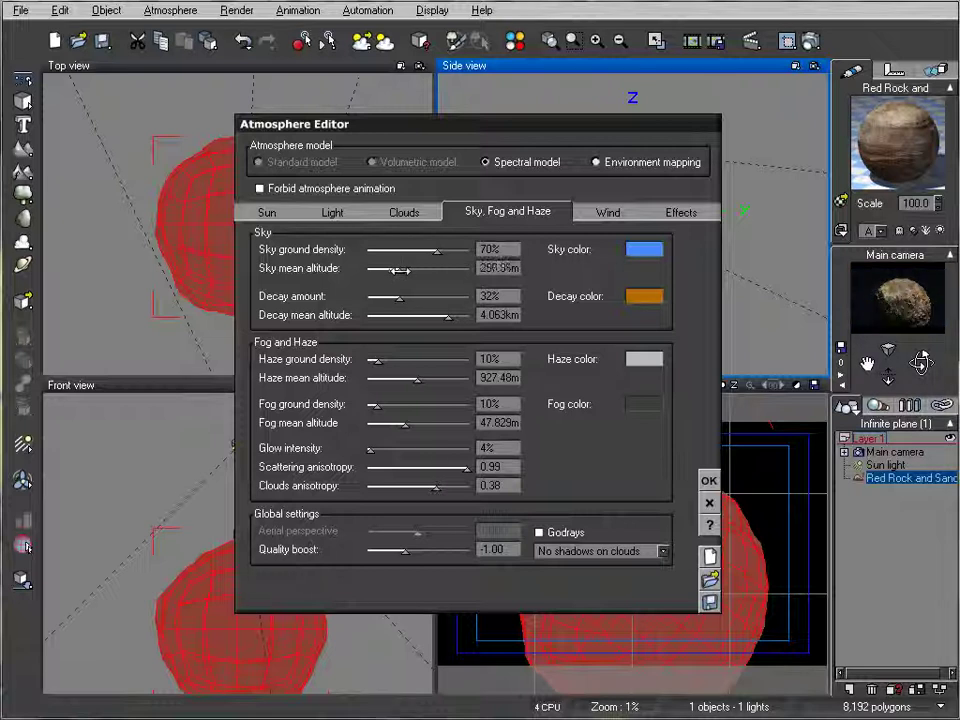
Add a cloud layer that uses the Planetary Cloud Base material
{"action": "left_click", "coordinate": [412, 213]}
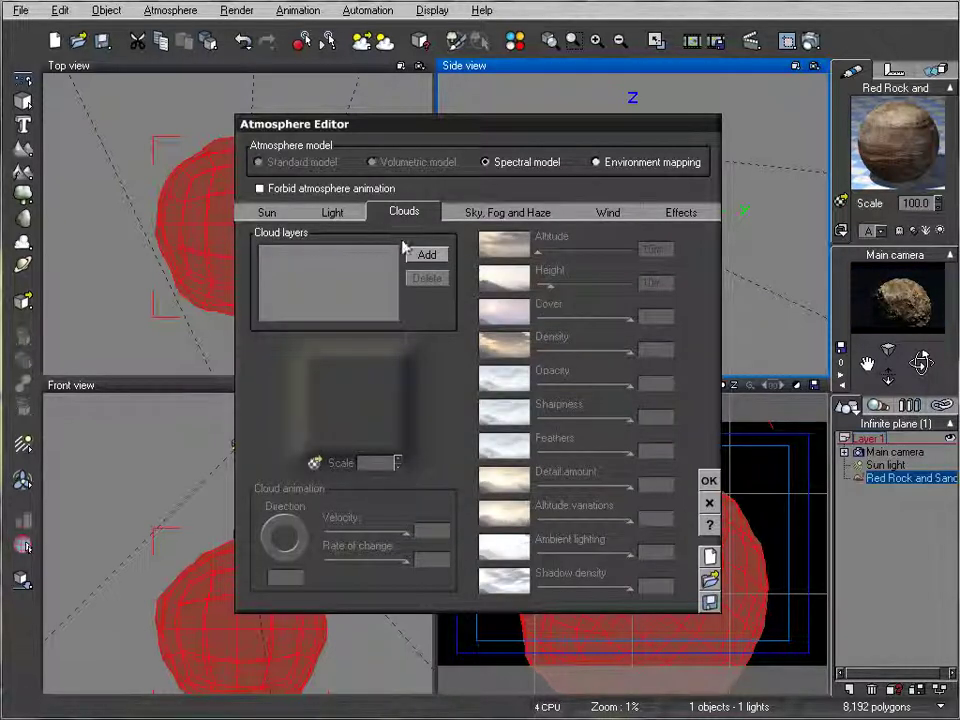
{"action": "left_click", "coordinate": [420, 256]}
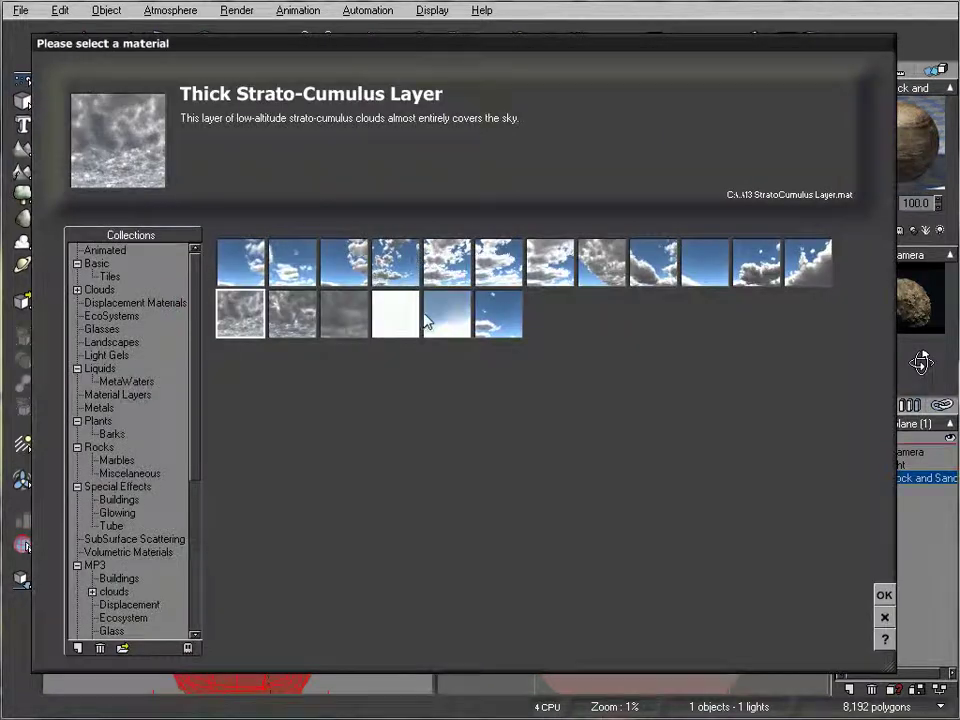
{"action": "left_click", "coordinate": [385, 317]}
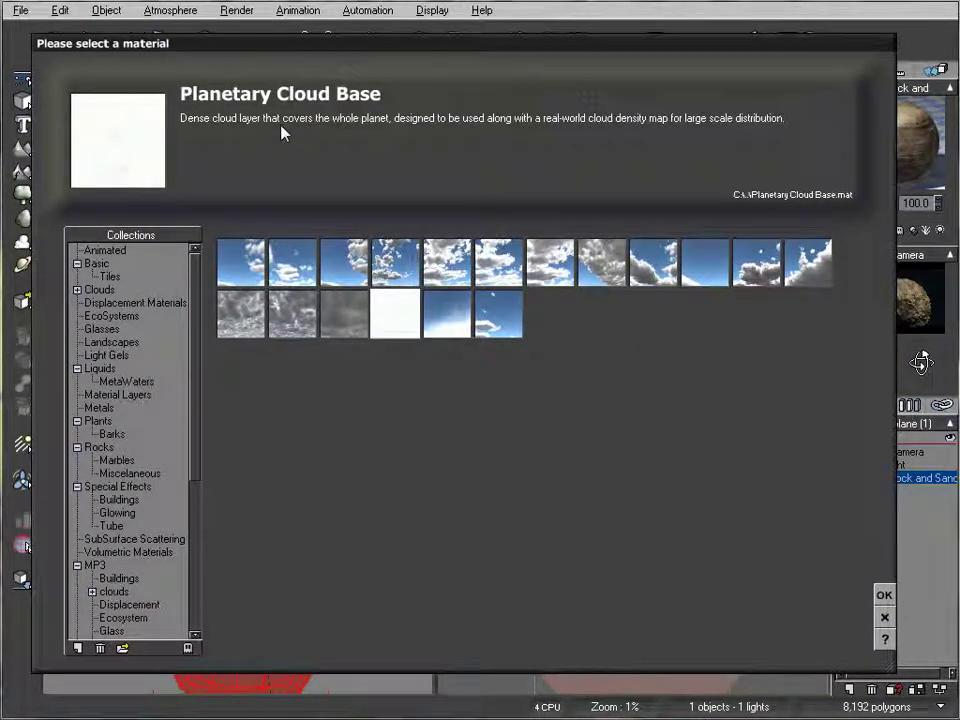
{"action": "left_click", "coordinate": [884, 596]}
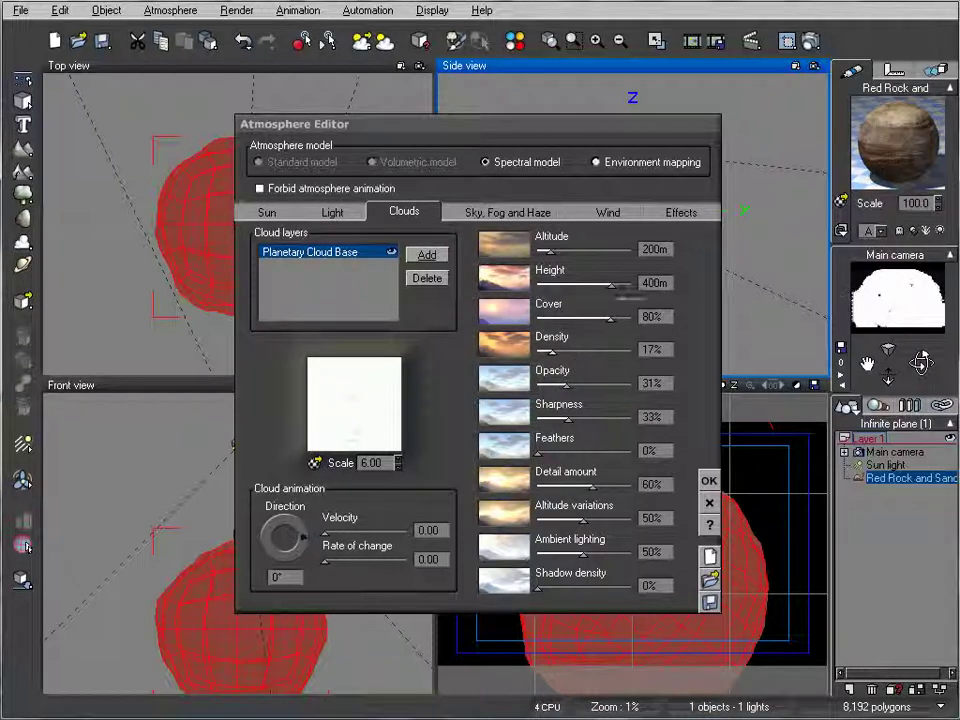
Set the Planetary Cloud Base layer to 167 m altitude, 18.5 m height and 46% cover
{"action": "left_click_drag", "start_coordinate": [595, 246], "coordinate": [563, 283]}
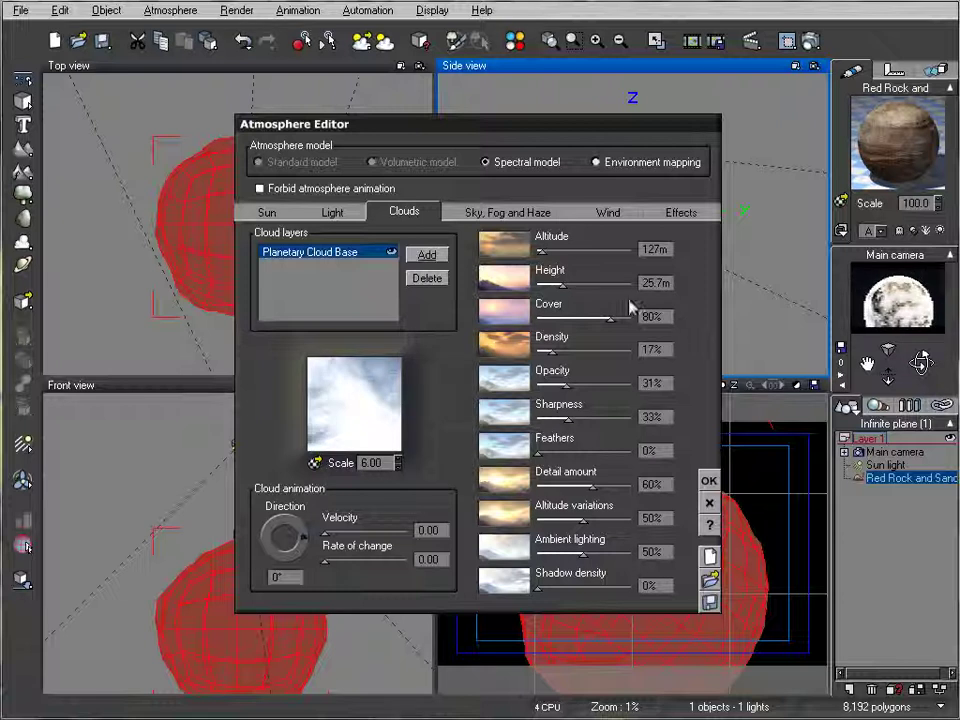
{"action": "left_click_drag", "start_coordinate": [610, 317], "coordinate": [582, 317]}
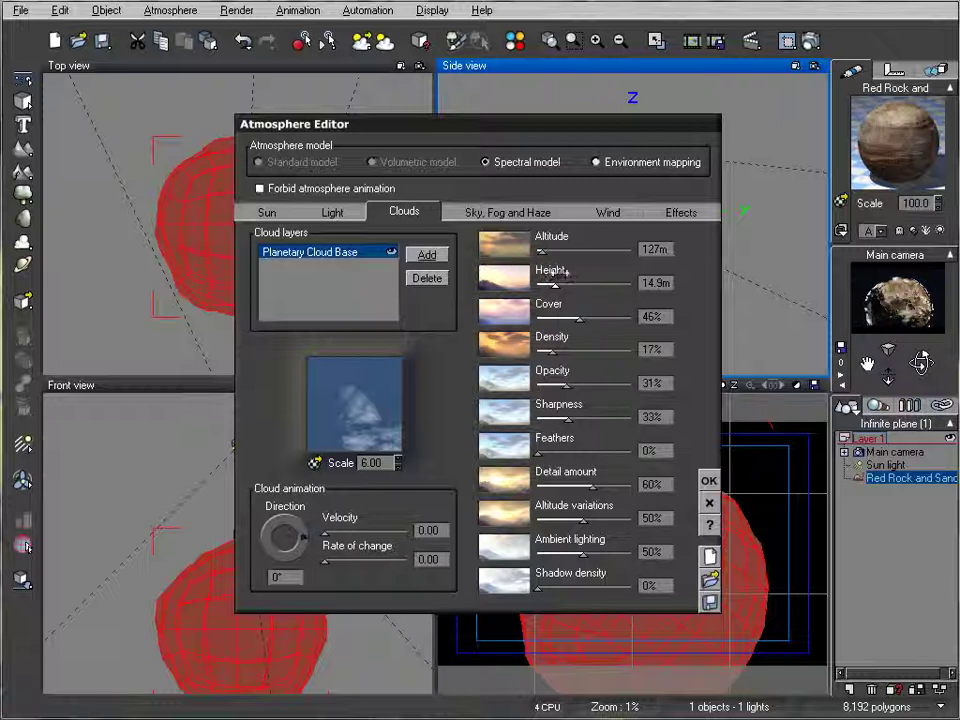
{"action": "left_click_drag", "start_coordinate": [541, 251], "coordinate": [558, 250]}
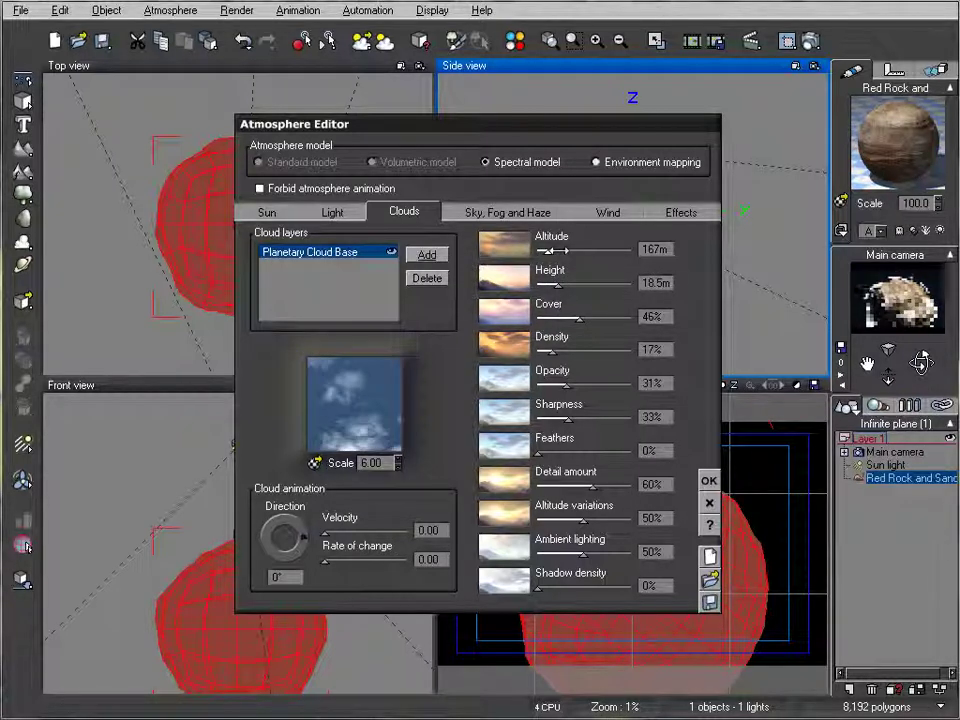
Test-render the clouds, then set the layer's altitude to 100 m and height to 32.8 m and accept the atmosphere settings
{"action": "left_click", "coordinate": [811, 42]}
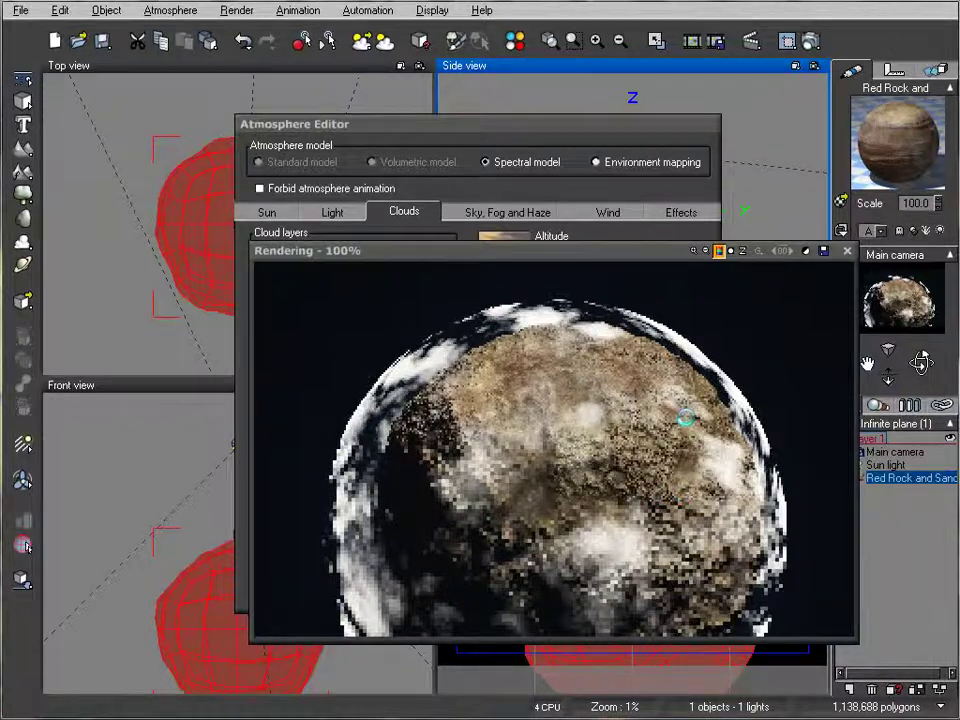
{"action": "left_click", "coordinate": [846, 251]}
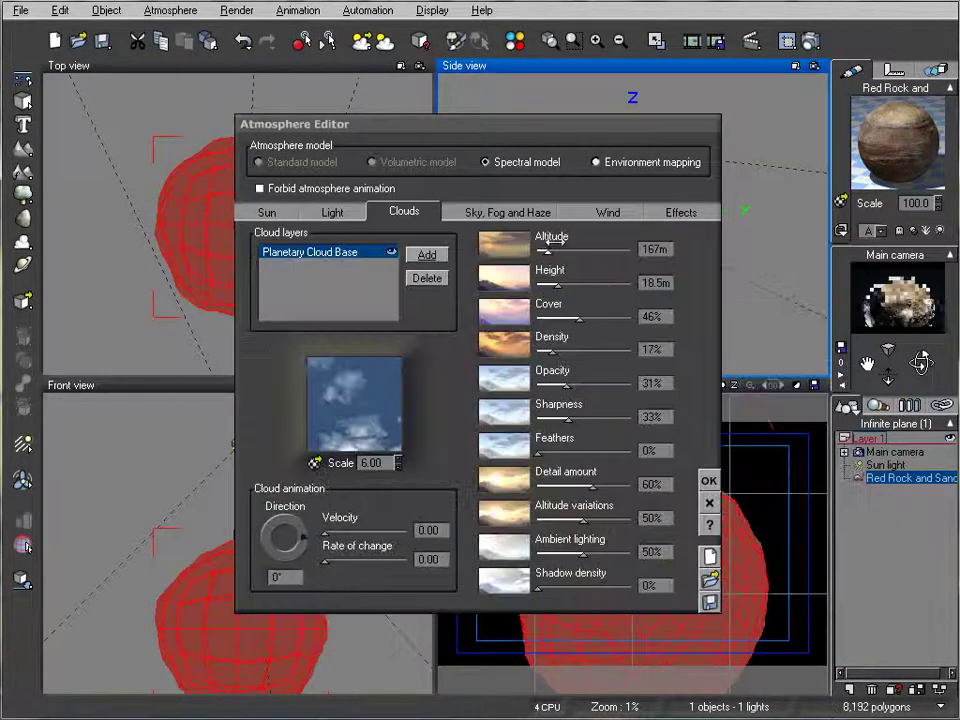
{"action": "left_click_drag", "start_coordinate": [548, 249], "coordinate": [541, 249]}
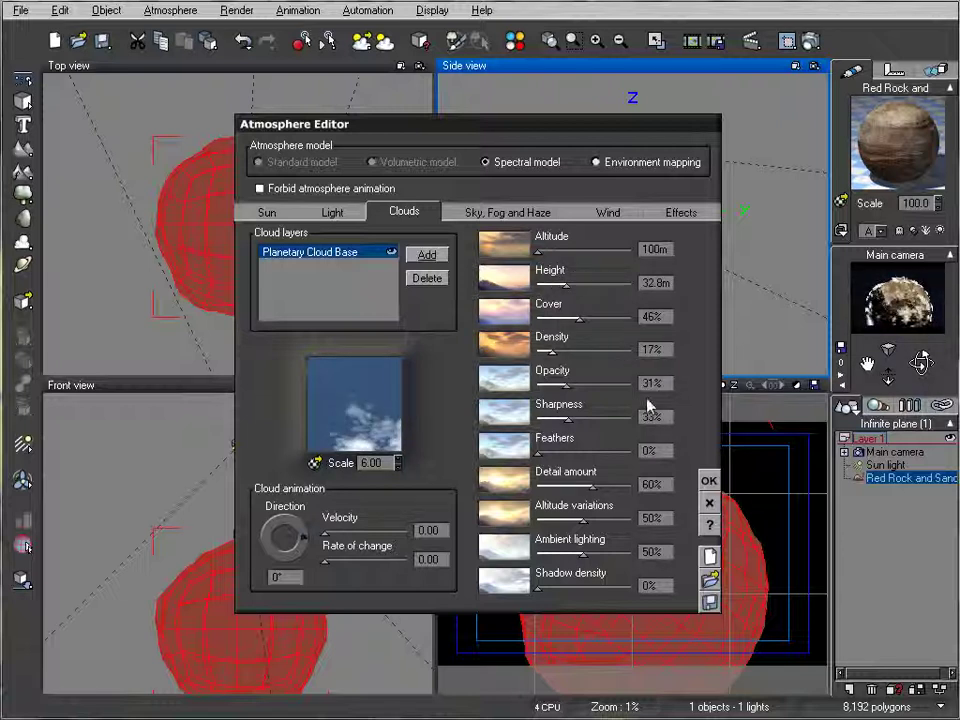
{"action": "left_click", "coordinate": [709, 480]}
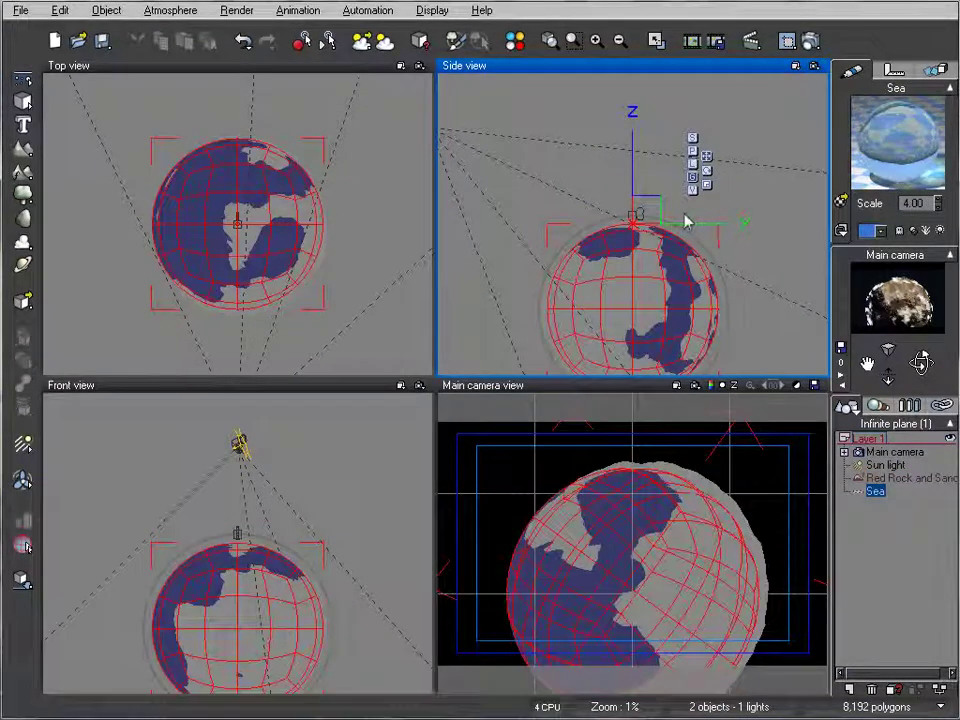
Raise the sea object slightly in the side view so the water covers more of the planet's terrain
{"action": "scroll", "coordinate": [664, 249], "scroll_direction": "up", "scroll_amount": 5}
{"action": "right_click_drag", "start_coordinate": [622, 205], "coordinate": [632, 332]}
{"action": "scroll", "coordinate": [648, 312], "scroll_direction": "down", "scroll_amount": 3}
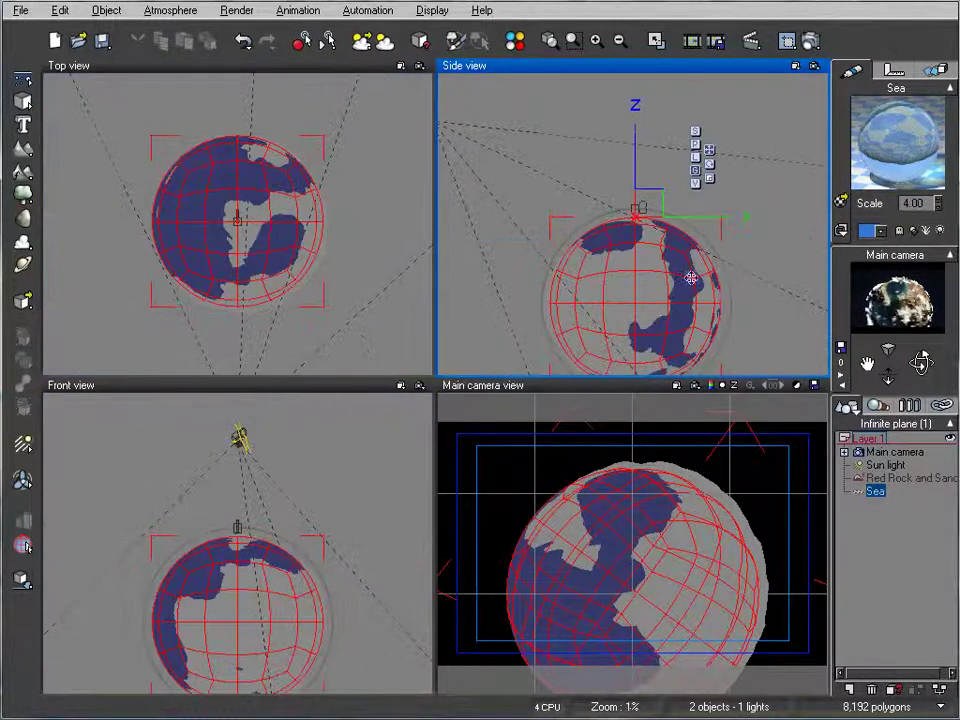
{"action": "right_click_drag", "start_coordinate": [733, 318], "coordinate": [686, 242]}
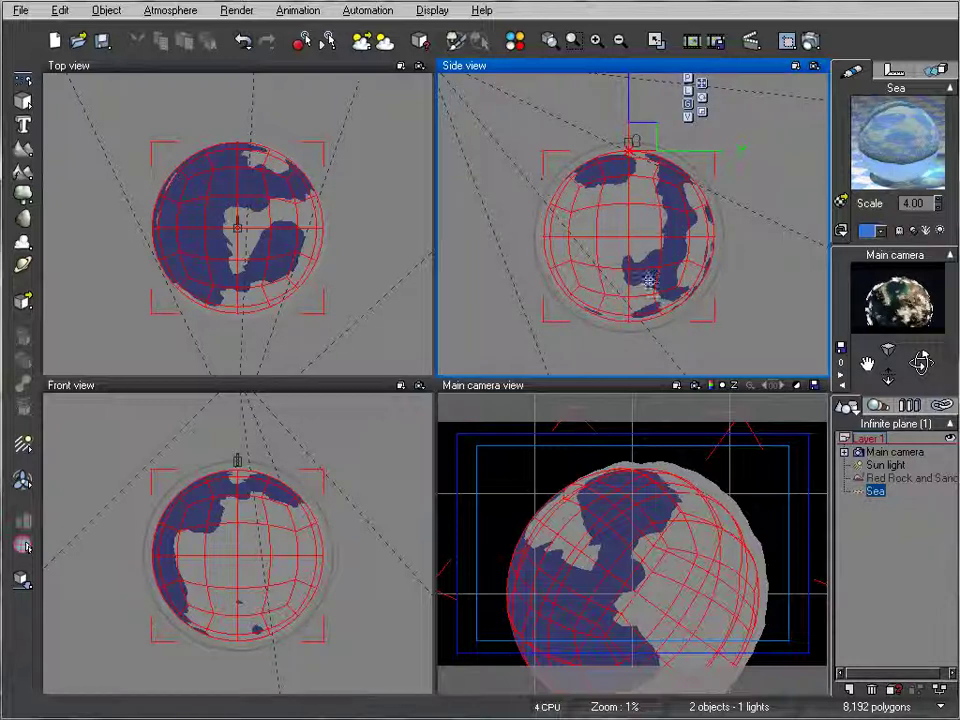
{"action": "right_click_drag", "start_coordinate": [624, 206], "coordinate": [594, 285]}
{"action": "scroll", "coordinate": [590, 277], "scroll_direction": "up", "scroll_amount": 5}
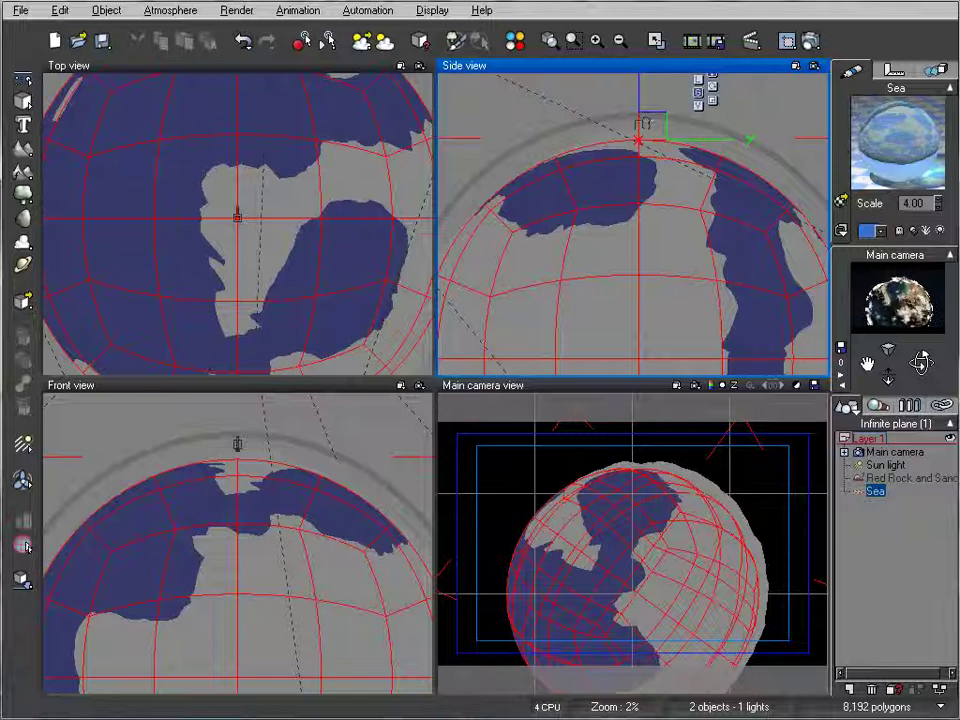
{"action": "mouse_move", "coordinate": [724, 152]}
{"action": "left_mouse_down"}
{"action": "mouse_move", "coordinate": [733, 140]}
{"action": "mouse_move", "coordinate": [729, 158]}
{"action": "left_mouse_up"}
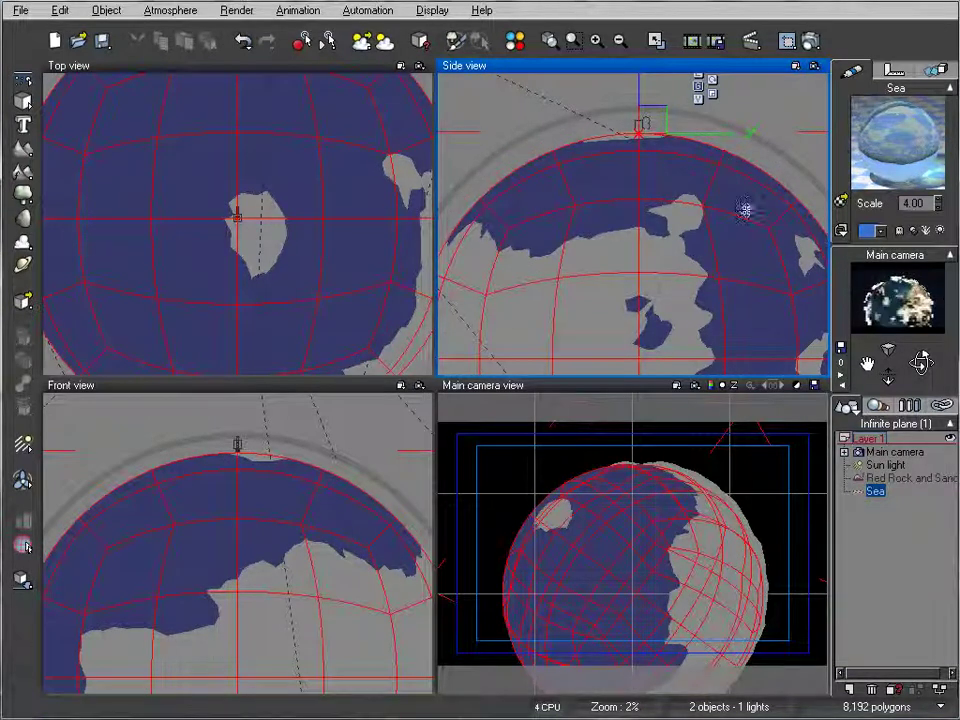
Test-render the planet from the current camera position to check the raised sea, and close the render
{"action": "left_click", "coordinate": [810, 40]}
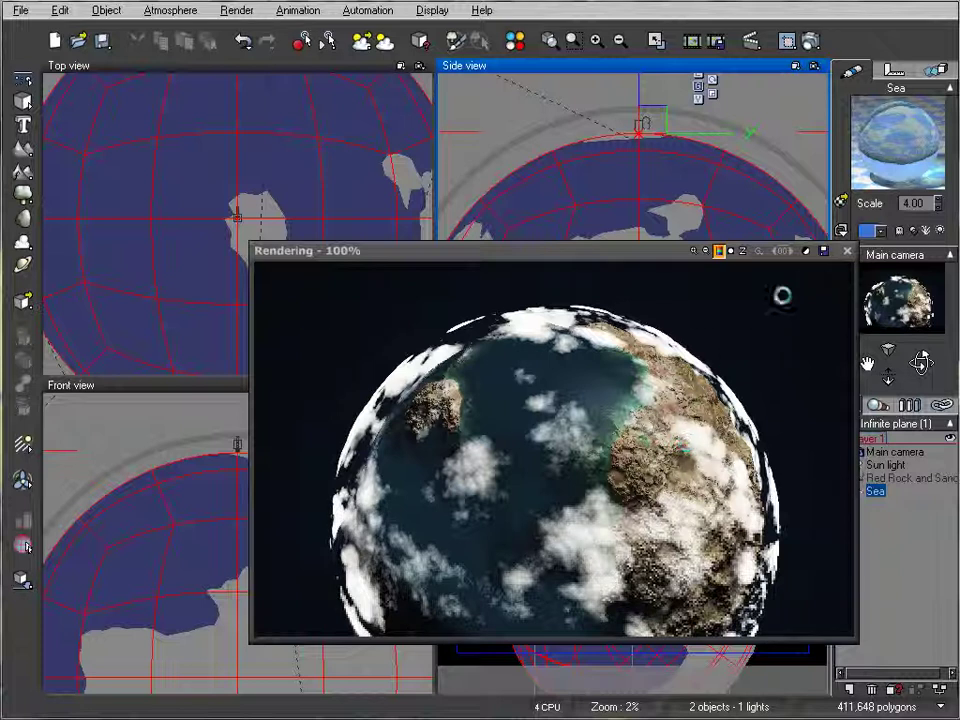
{"action": "right_click", "coordinate": [792, 296]}
{"action": "left_click", "coordinate": [810, 448]}
Move the main camera from space down close to the planet's surface in the side view, to a height of about 27 m
{"action": "left_click", "coordinate": [893, 454]}
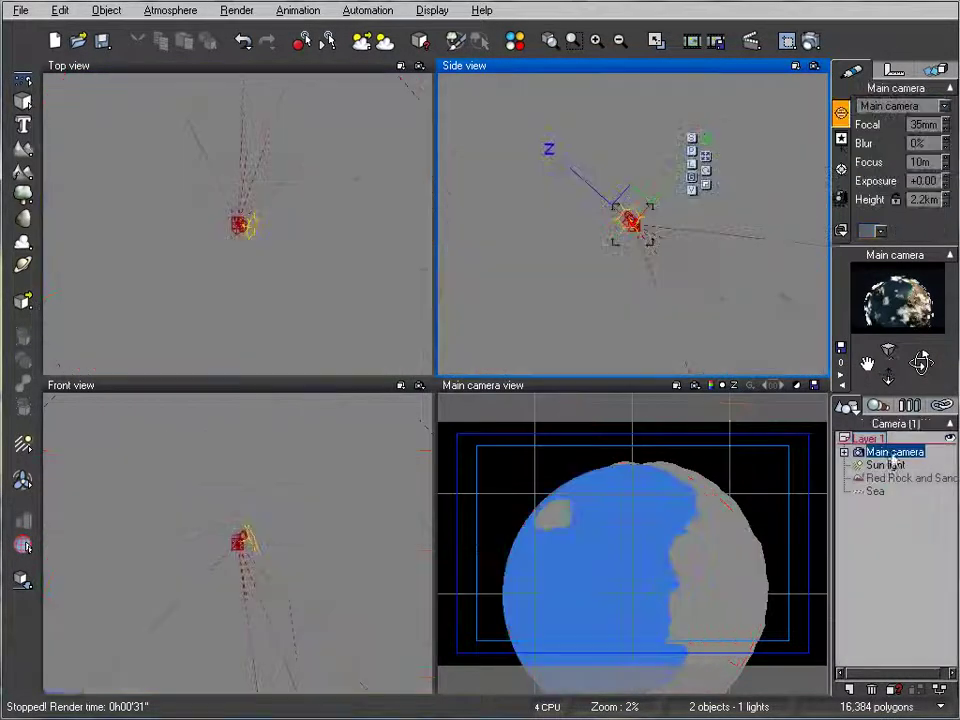
{"action": "right_click_drag", "start_coordinate": [707, 272], "coordinate": [630, 186]}
{"action": "left_click_drag", "start_coordinate": [544, 111], "coordinate": [712, 232]}
{"action": "scroll", "coordinate": [707, 263], "scroll_direction": "down", "scroll_amount": 4}
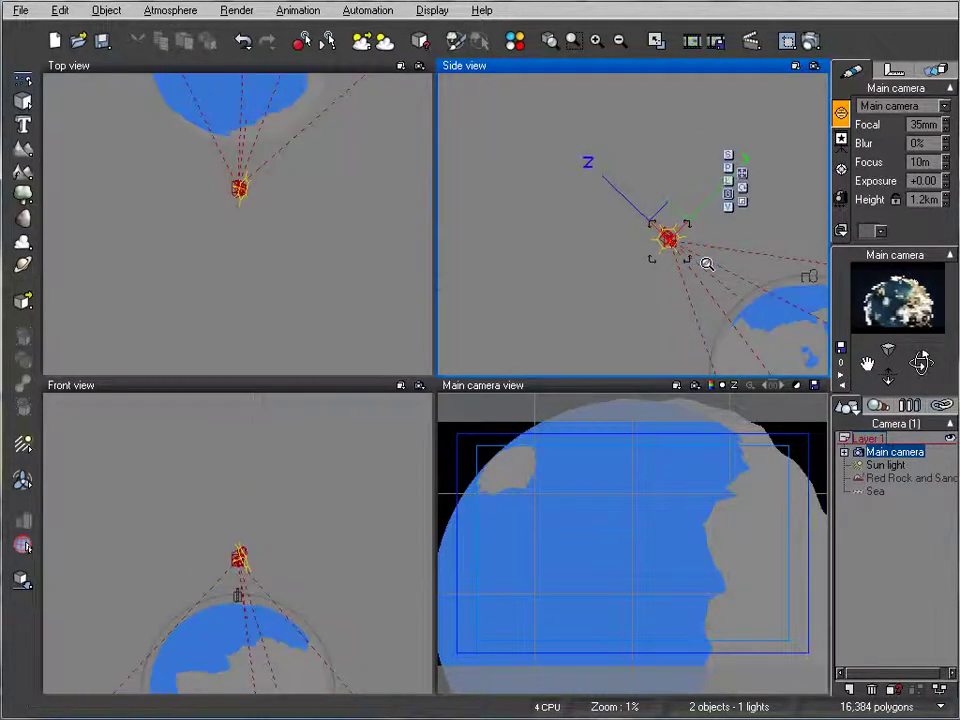
{"action": "right_click_drag", "start_coordinate": [707, 263], "coordinate": [621, 229]}
{"action": "left_click_drag", "start_coordinate": [579, 175], "coordinate": [603, 284]}
{"action": "scroll", "coordinate": [637, 312], "scroll_direction": "up", "scroll_amount": 5}
{"action": "right_click_drag", "start_coordinate": [640, 320], "coordinate": [616, 80]}
{"action": "left_click_drag", "start_coordinate": [534, 168], "coordinate": [568, 183]}
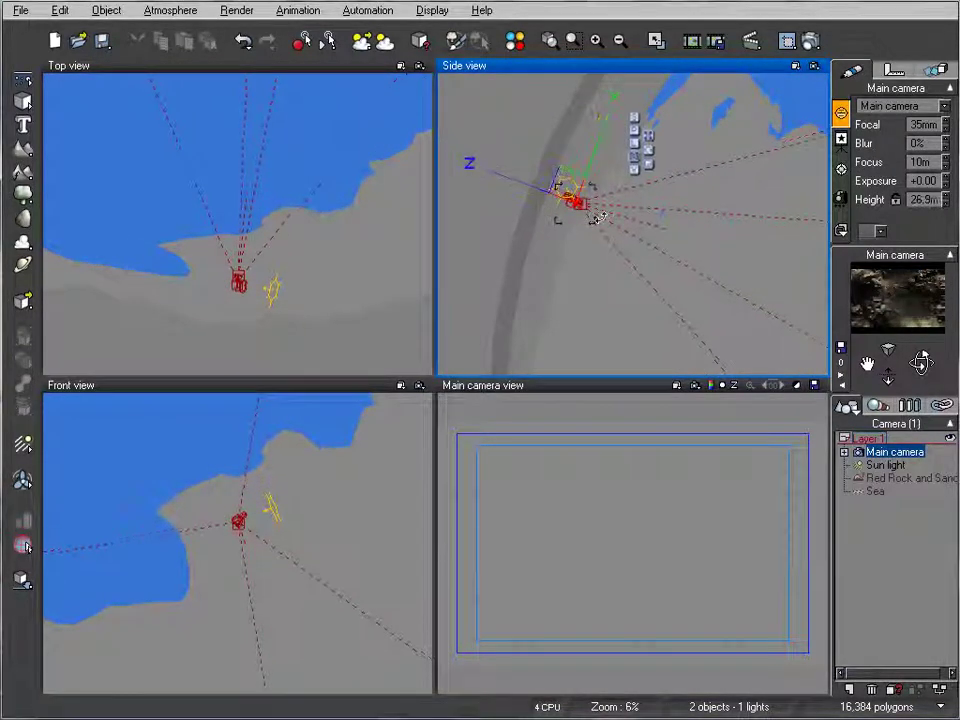
Place the main camera just above the terrain at about 16 m height, aim it at the horizon and test-render the surface view
{"action": "scroll", "coordinate": [598, 219], "scroll_direction": "up", "scroll_amount": 3}
{"action": "right_click_drag", "start_coordinate": [530, 199], "coordinate": [790, 243]}
{"action": "left_click_drag", "start_coordinate": [679, 171], "coordinate": [699, 190]}
{"action": "mouse_move", "coordinate": [922, 362]}
{"action": "left_mouse_down"}
{"action": "mouse_move", "coordinate": [922, 318]}
{"action": "mouse_move", "coordinate": [948, 390]}
{"action": "mouse_move", "coordinate": [923, 355]}
{"action": "left_mouse_up"}
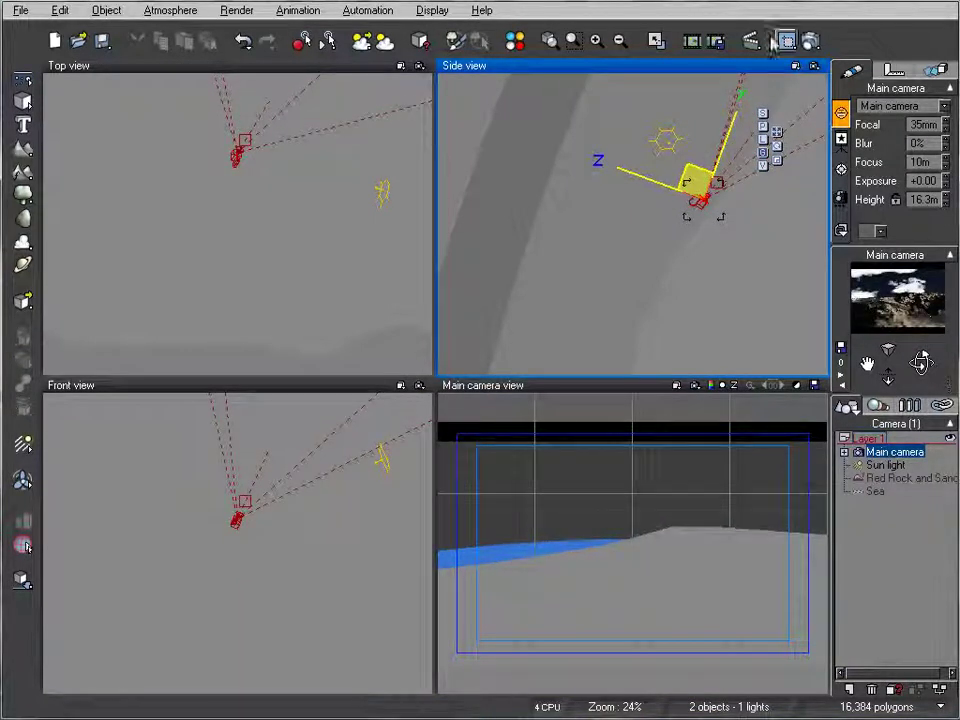
{"action": "left_click", "coordinate": [811, 41]}
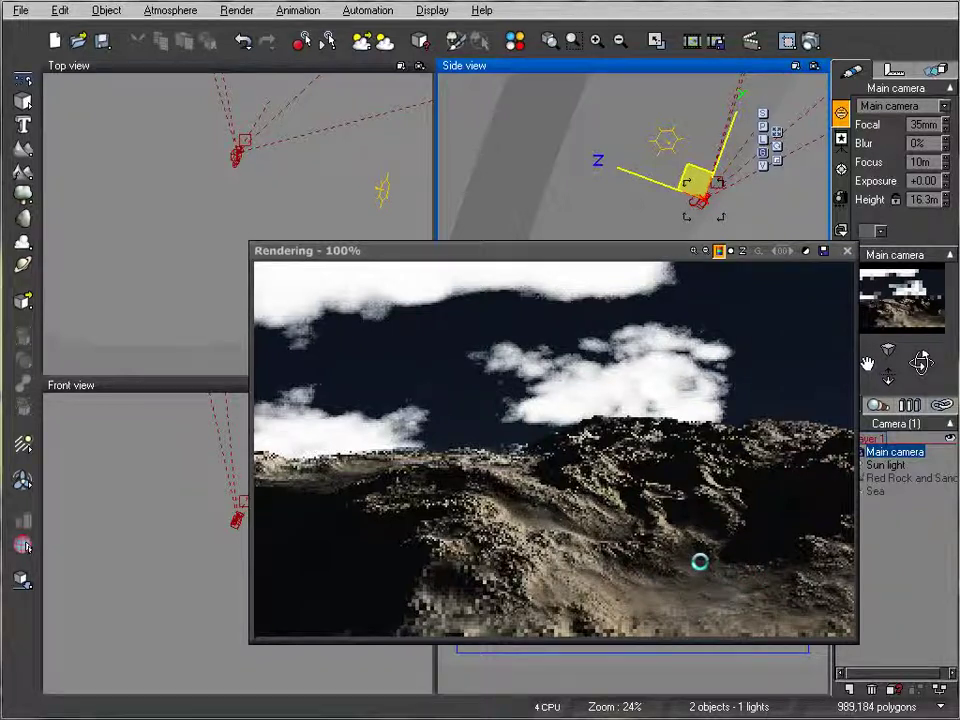
{"action": "left_click", "coordinate": [846, 251]}
Move the main camera back into space to about 1.2 km height, aim it to frame the whole planet, and test-render the view
{"action": "scroll", "coordinate": [652, 221], "scroll_direction": "down", "scroll_amount": 8}
{"action": "left_click_drag", "start_coordinate": [622, 218], "coordinate": [610, 190]}
{"action": "left_click_drag", "start_coordinate": [745, 277], "coordinate": [565, 105]}
{"action": "left_click_drag", "start_coordinate": [921, 362], "coordinate": [921, 362]}
{"action": "left_click_drag", "start_coordinate": [921, 362], "coordinate": [920, 378]}
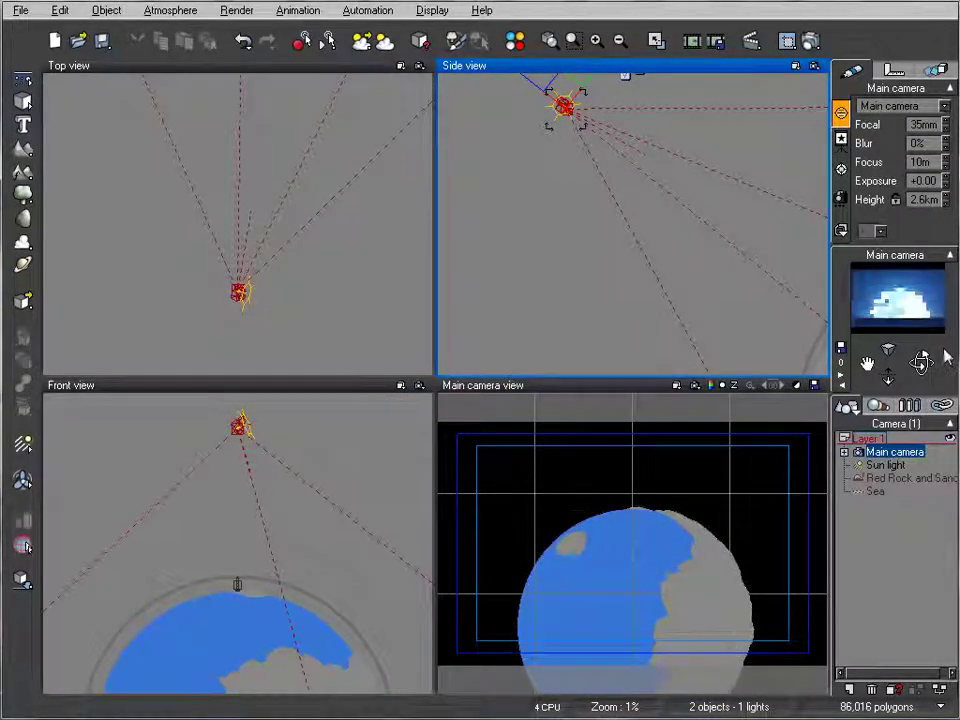
{"action": "mouse_move", "coordinate": [683, 255]}
{"action": "right_mouse_down"}
{"action": "mouse_move", "coordinate": [615, 175]}
{"action": "mouse_move", "coordinate": [636, 223]}
{"action": "mouse_move", "coordinate": [682, 242]}
{"action": "right_mouse_up"}
{"action": "left_click_drag", "start_coordinate": [921, 361], "coordinate": [921, 383]}
{"action": "left_click", "coordinate": [812, 40]}
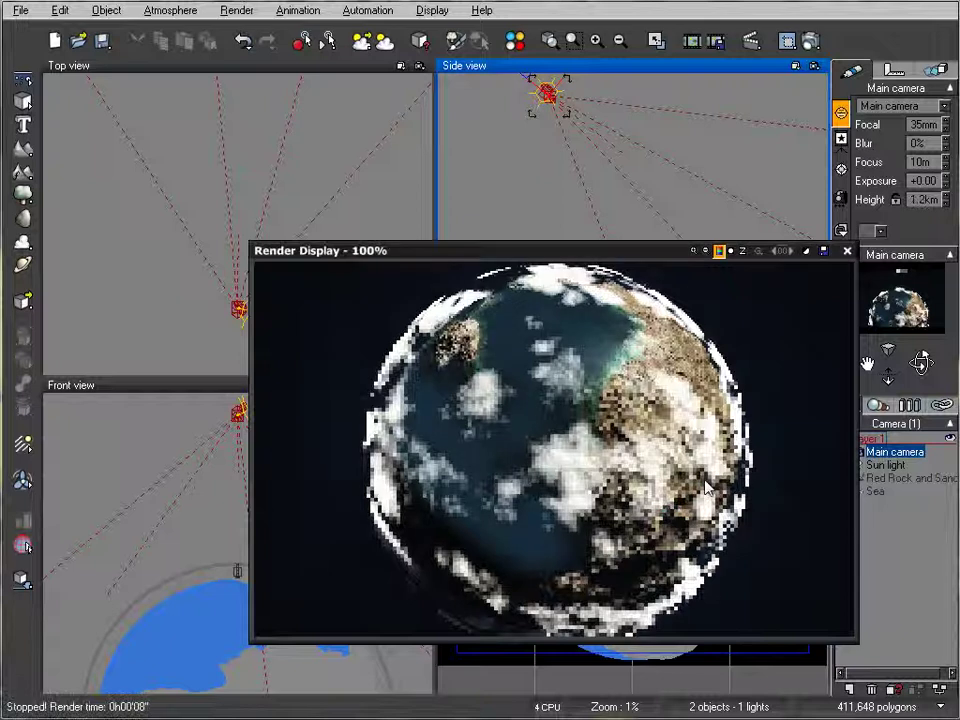
{"action": "left_click", "coordinate": [847, 250]}
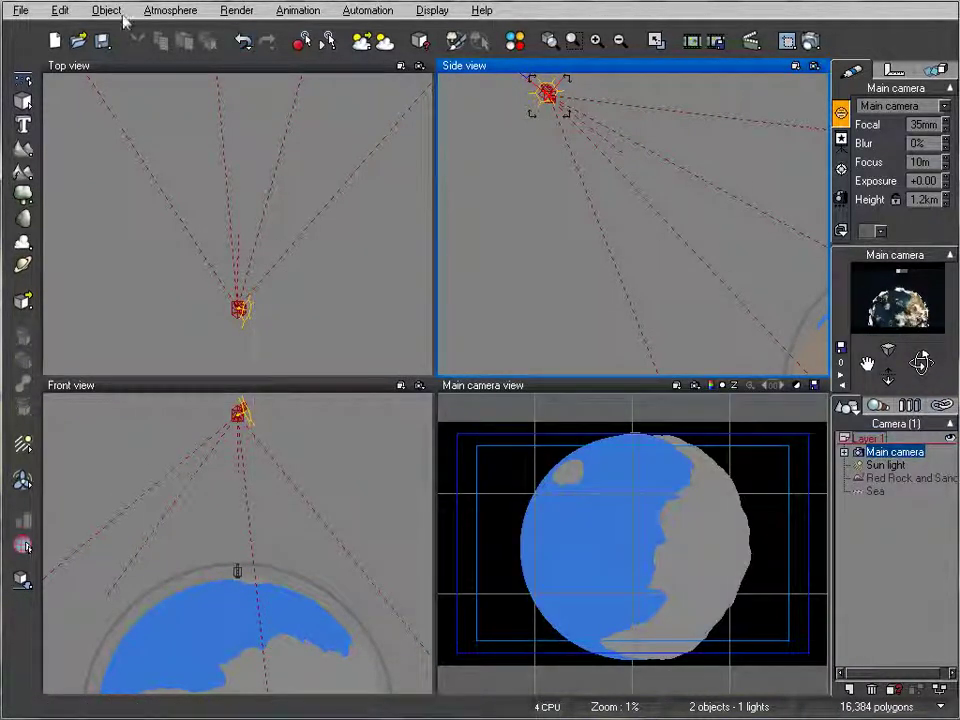
Enable stars in the atmosphere with the number of stars at 80% and brightness at 63%, and accept the settings
{"action": "left_click", "coordinate": [170, 10]}
{"action": "left_click", "coordinate": [207, 93]}
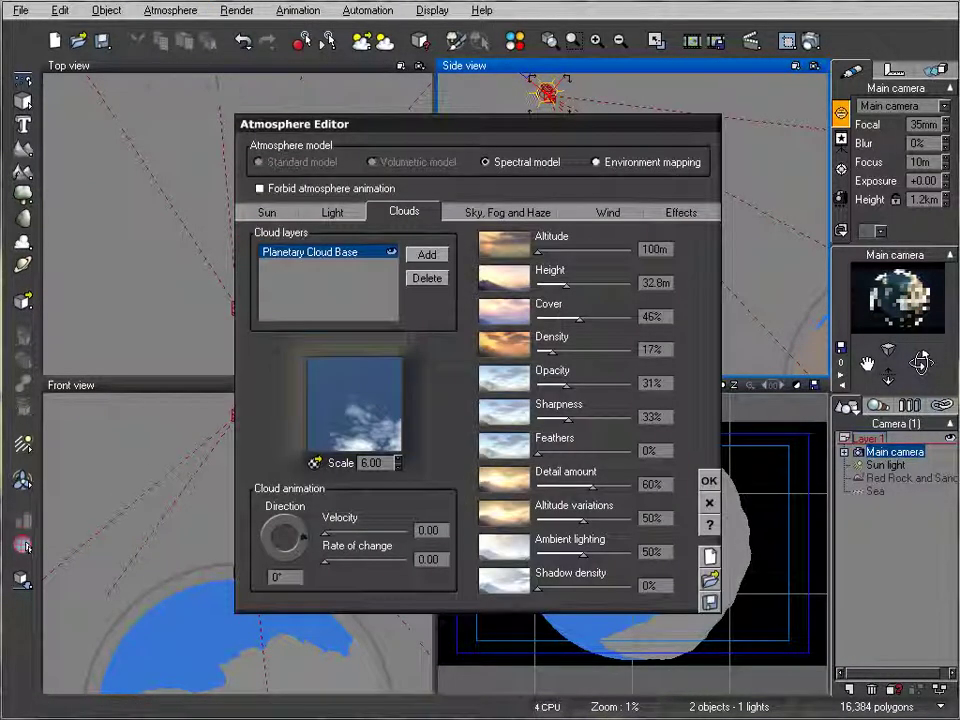
{"action": "left_click", "coordinate": [678, 213]}
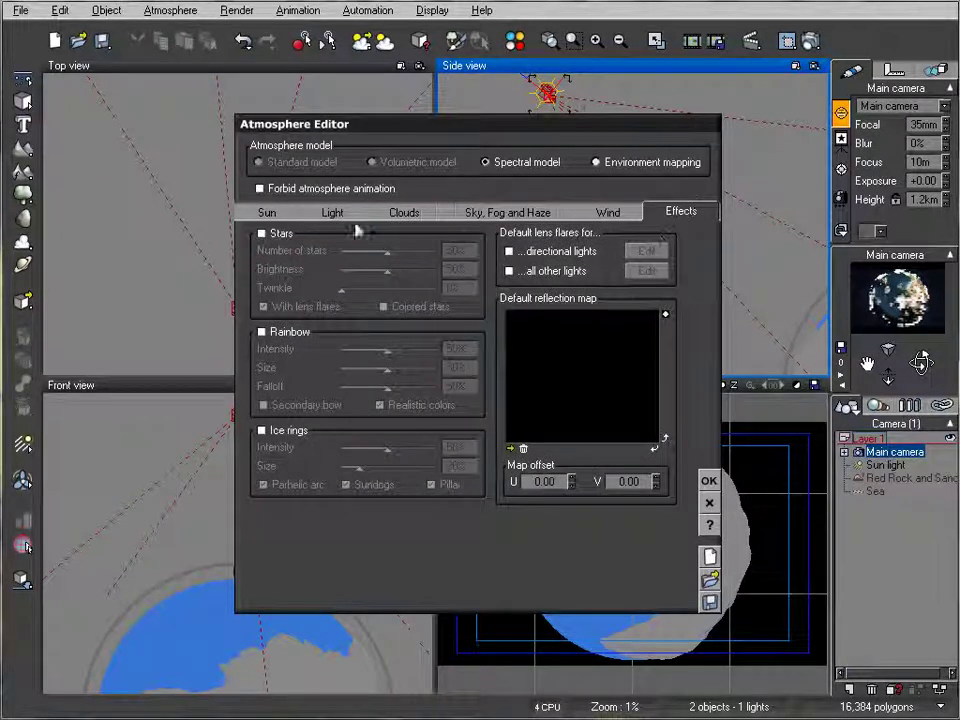
{"action": "left_click", "coordinate": [265, 234]}
{"action": "left_click_drag", "start_coordinate": [388, 251], "coordinate": [408, 269]}
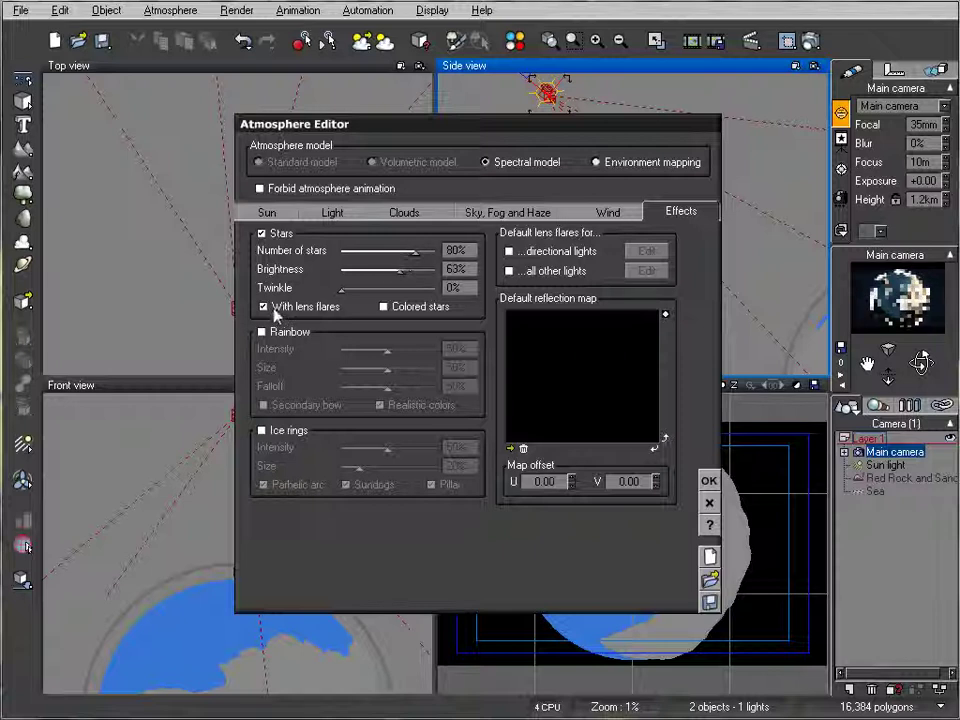
{"action": "left_click", "coordinate": [708, 480]}
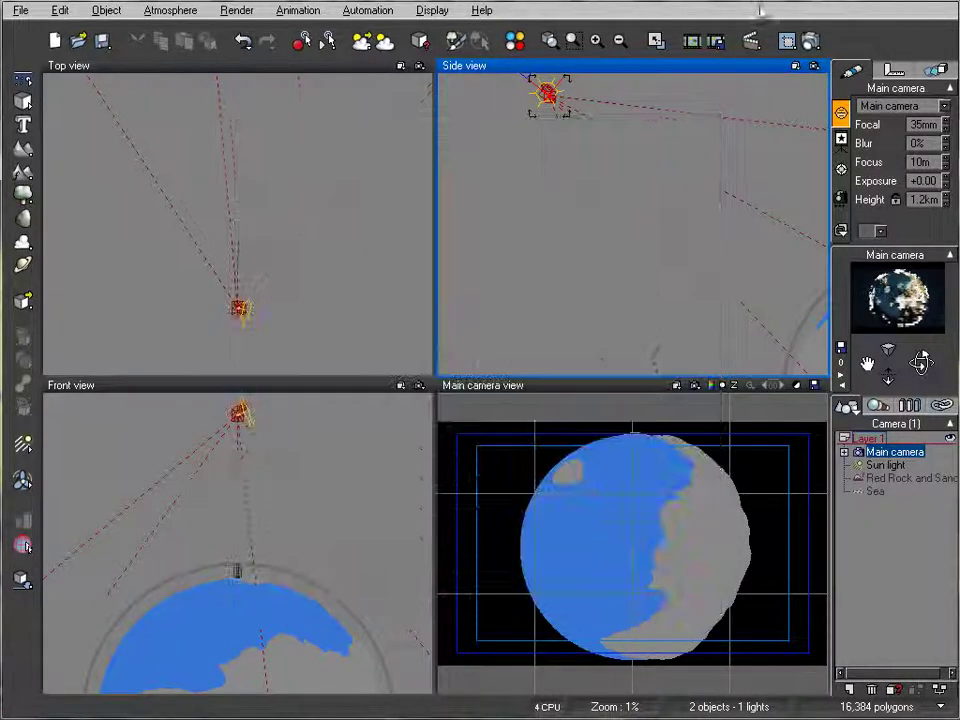
Render the whole scene to screen at Final preset quality and 640x400 resolution
{"action": "left_click", "coordinate": [809, 40]}
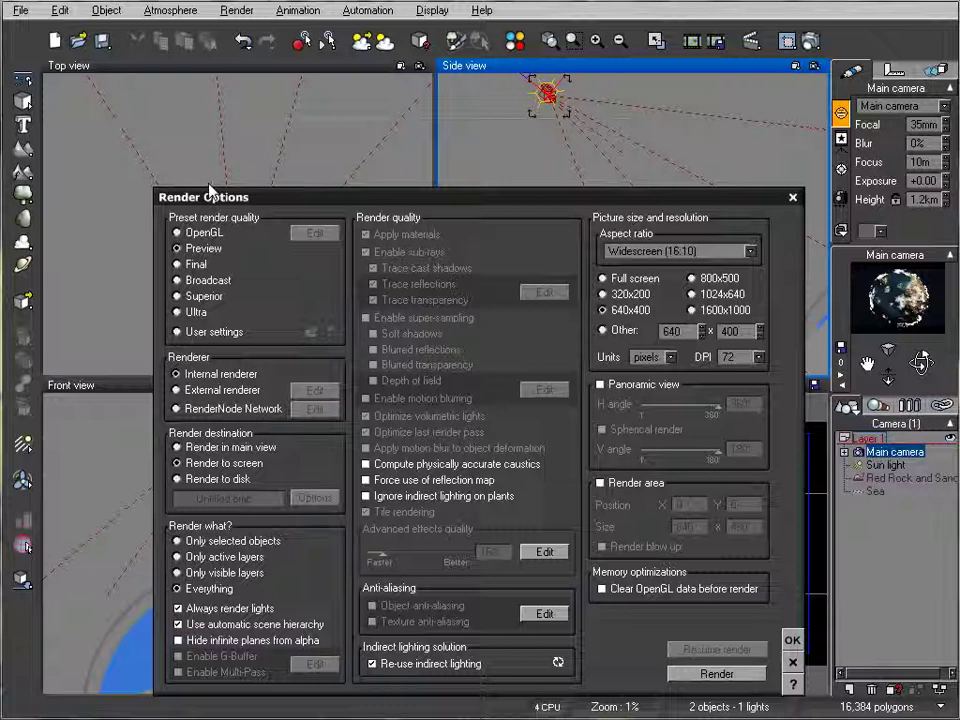
{"action": "left_click", "coordinate": [196, 266]}
{"action": "left_click_drag", "start_coordinate": [363, 197], "coordinate": [316, 99]}
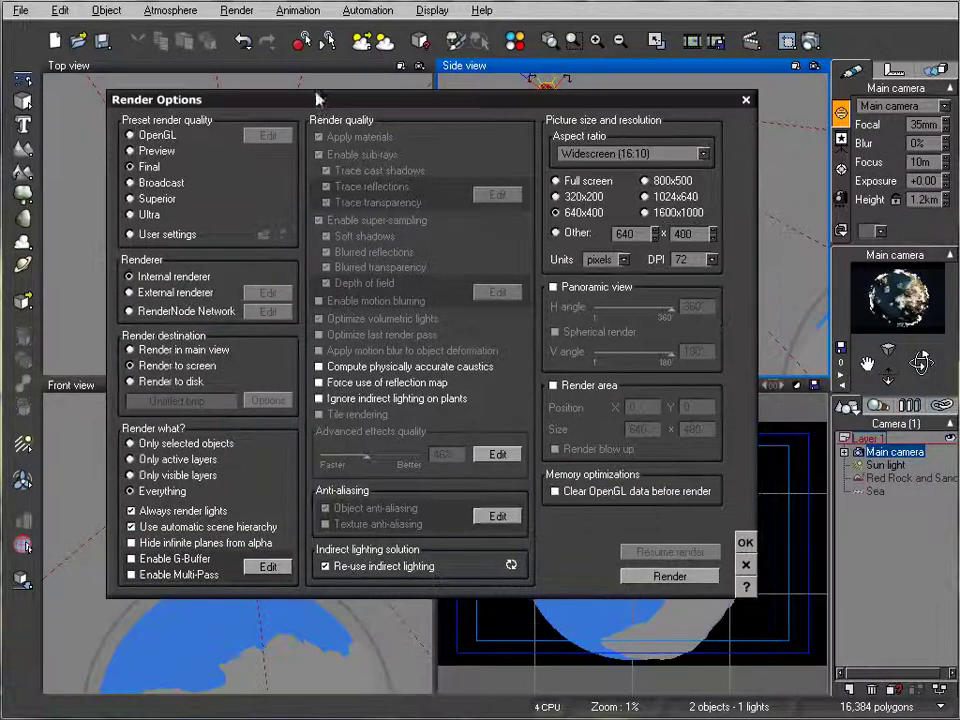
{"action": "left_click", "coordinate": [705, 579]}
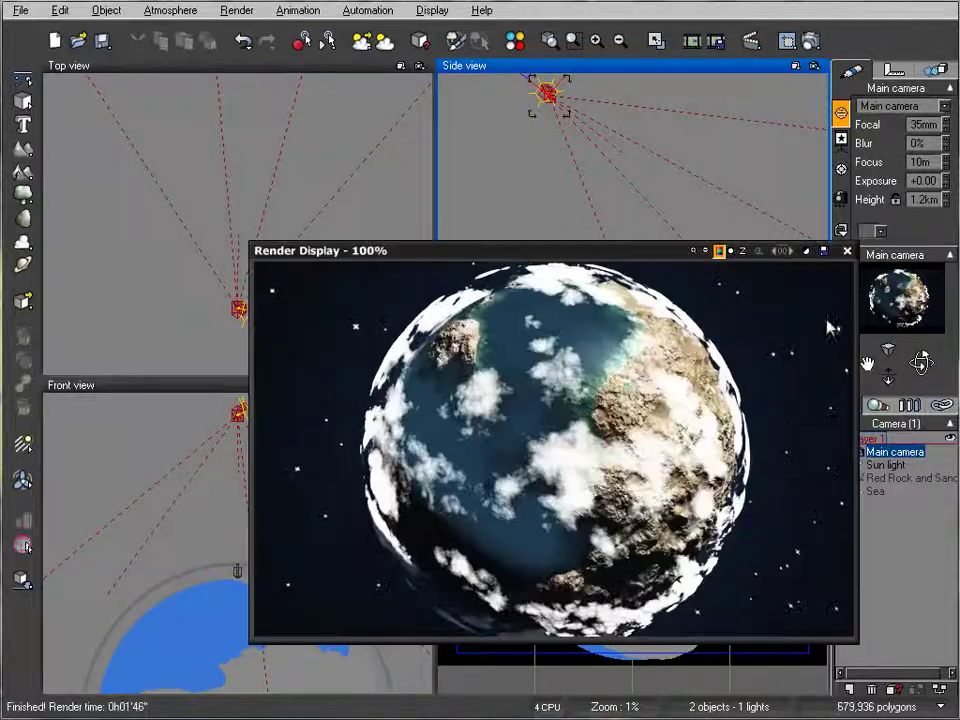
{"action": "left_click_drag", "start_coordinate": [610, 254], "coordinate": [519, 119]}
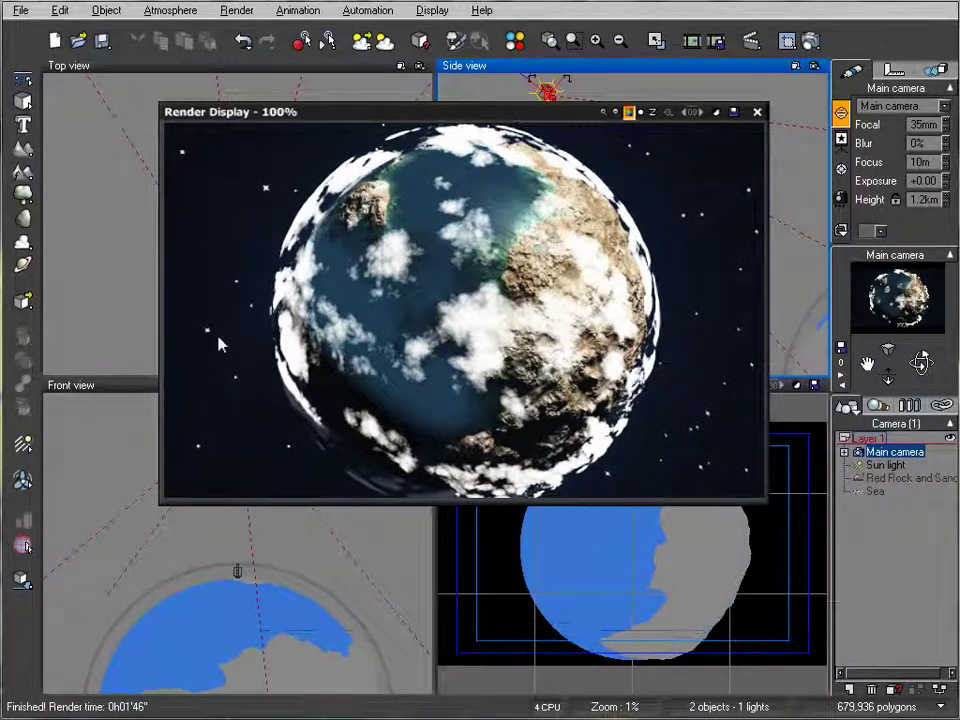